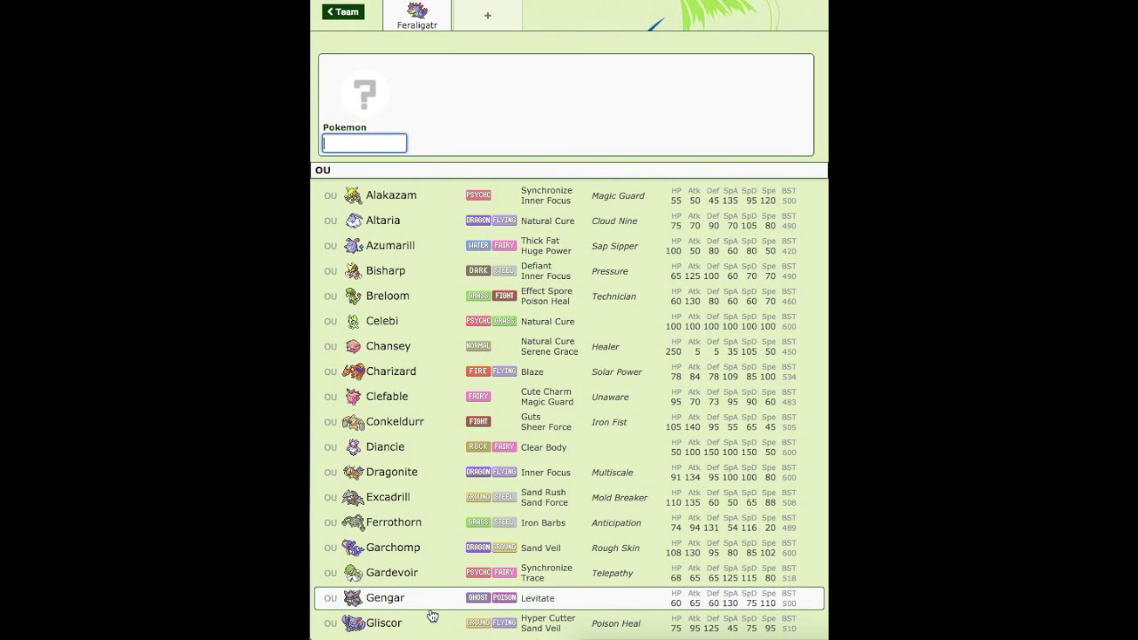
# Open the Feraligatr entry and review its move options and its Sheer Force ability
pyautogui.scroll(-1, 377, 605)
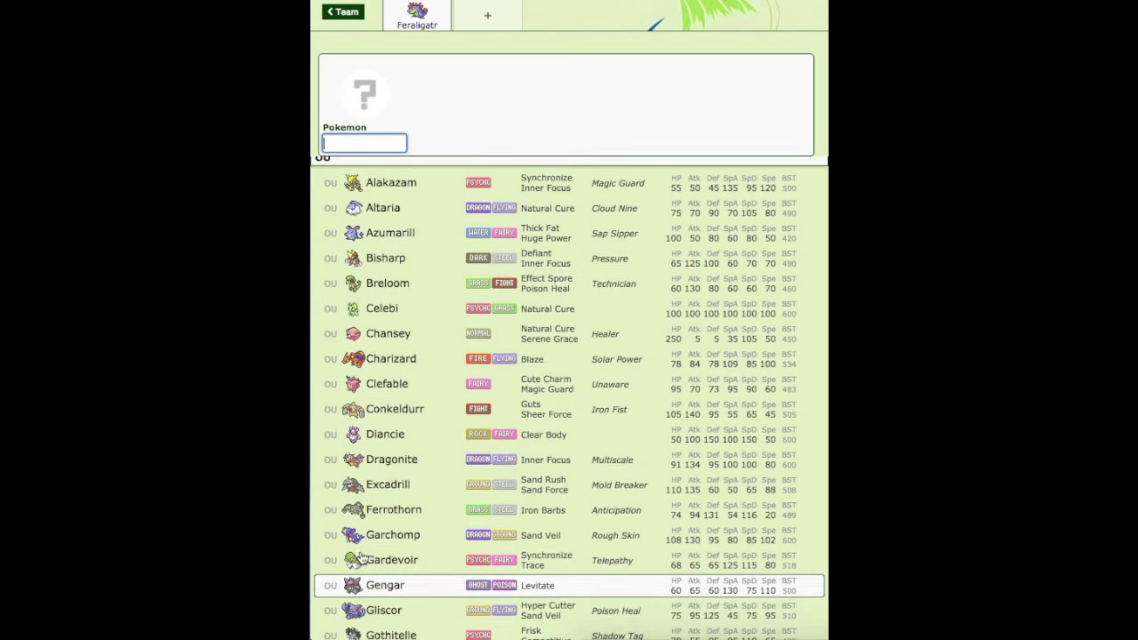
pyautogui.click(427, 30)
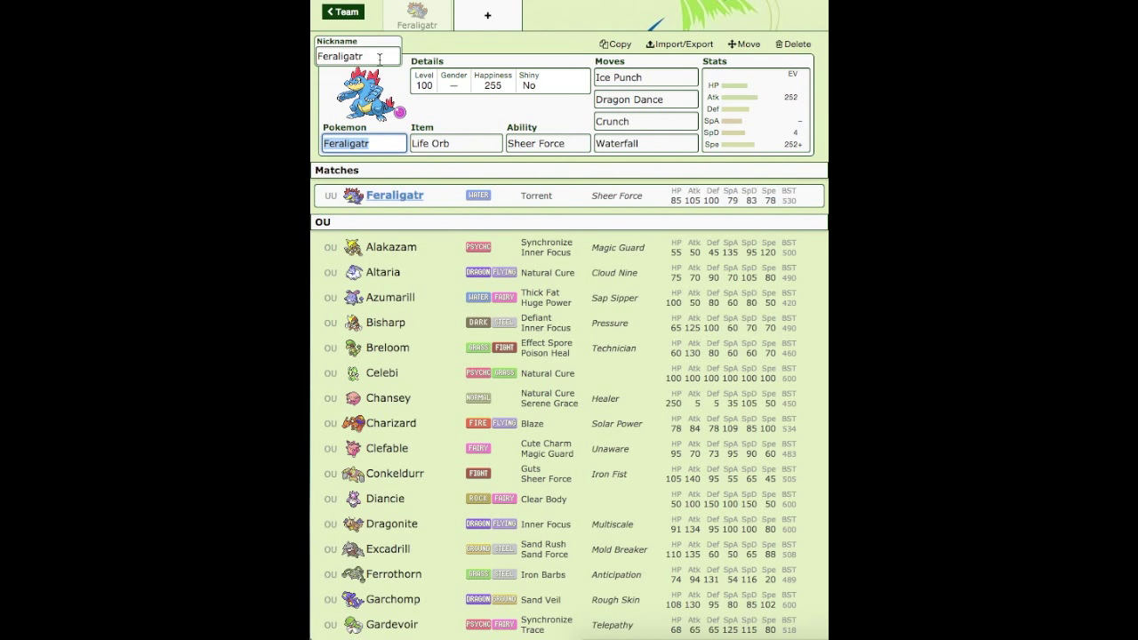
pyautogui.click(659, 82)
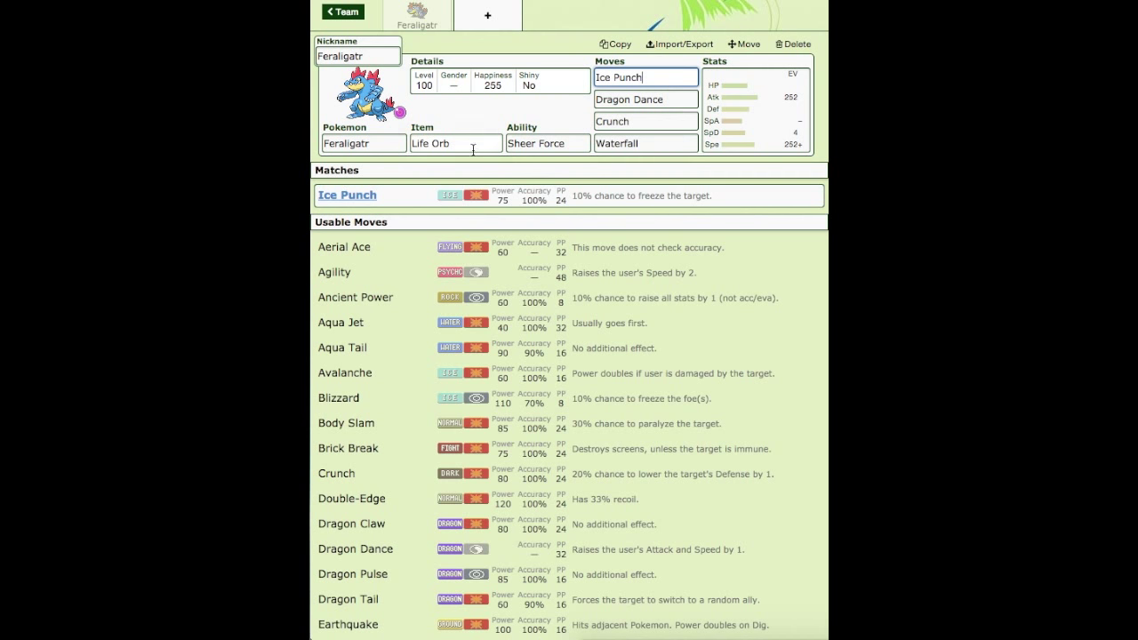
pyautogui.click(574, 144)
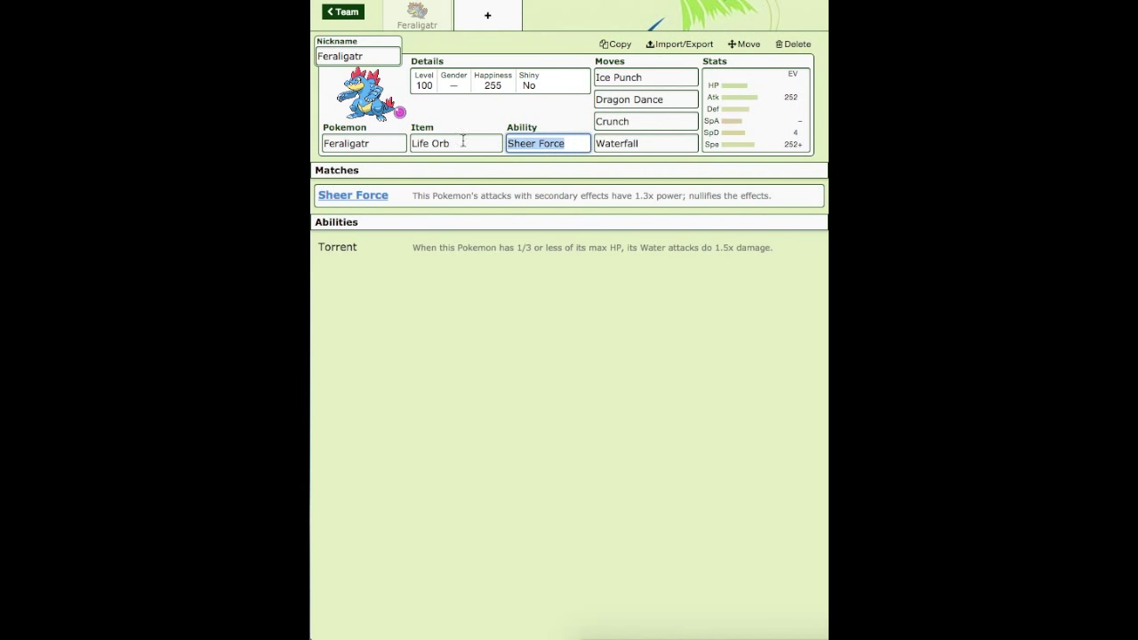
pyautogui.click(575, 143)
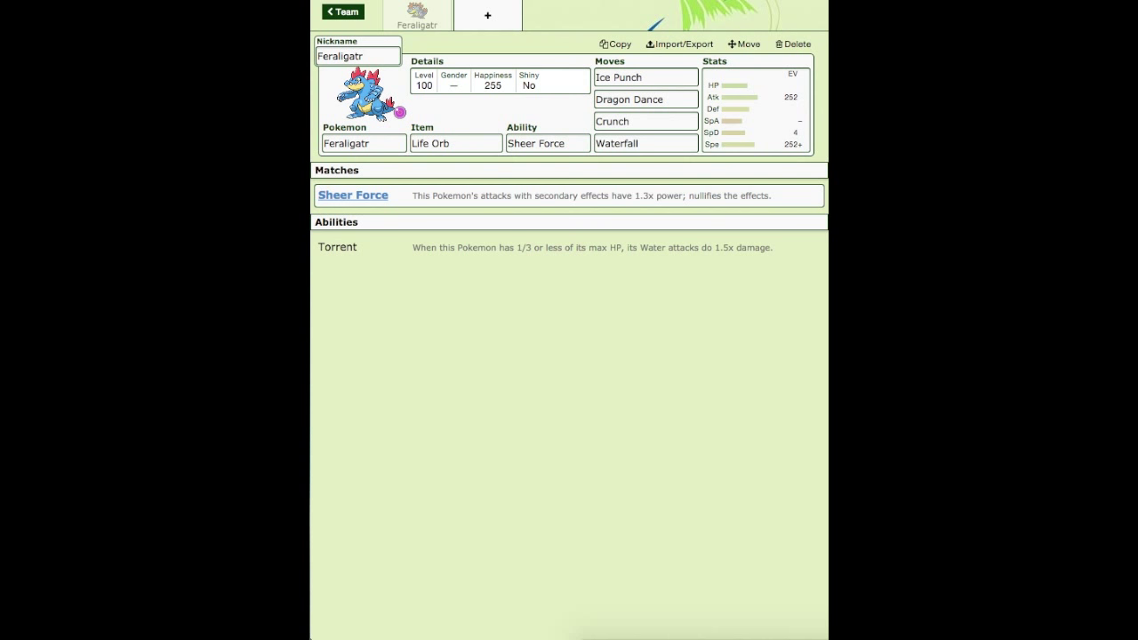
# Add Sceptile as the second team member and give it the Sceptilite item
pyautogui.click(485, 24)
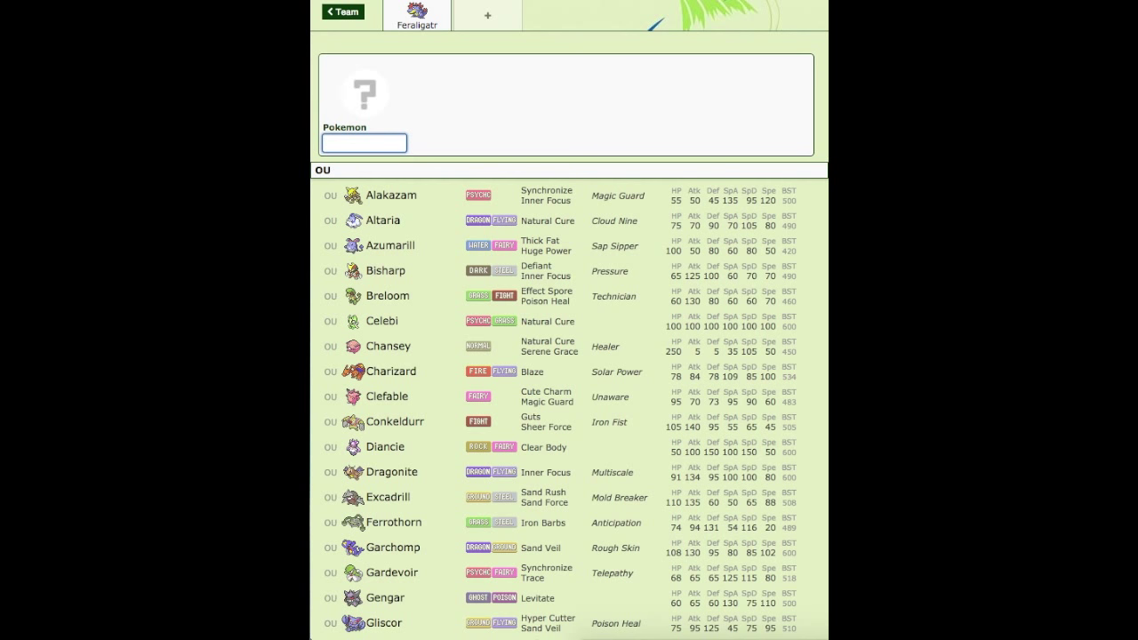
pyautogui.write('sceptile')
pyautogui.press('Return')
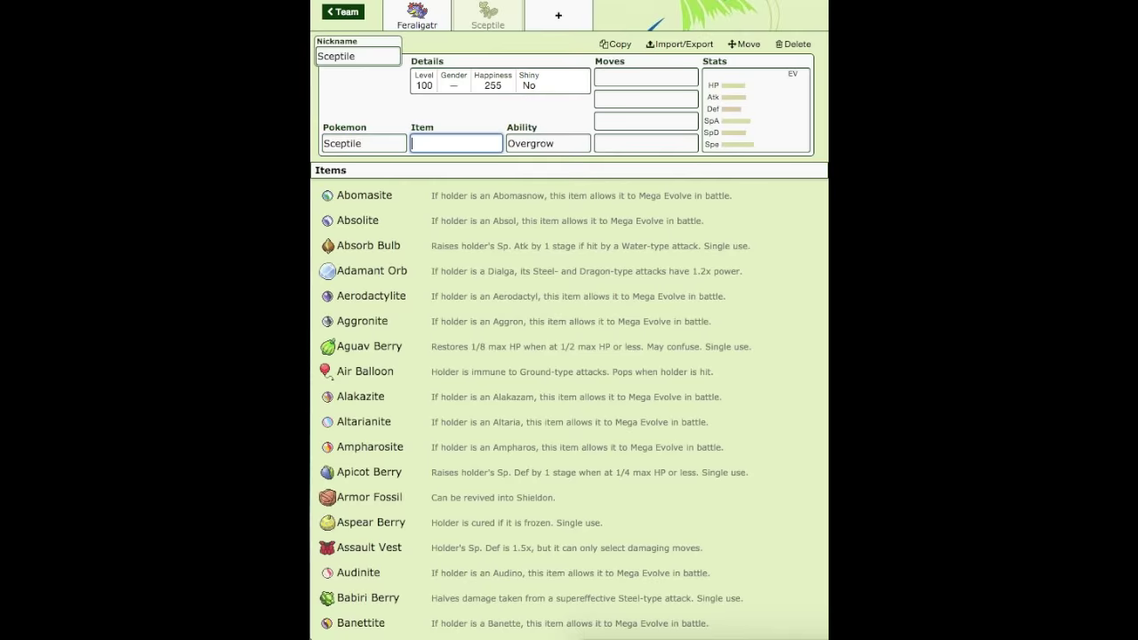
pyautogui.write('scep')
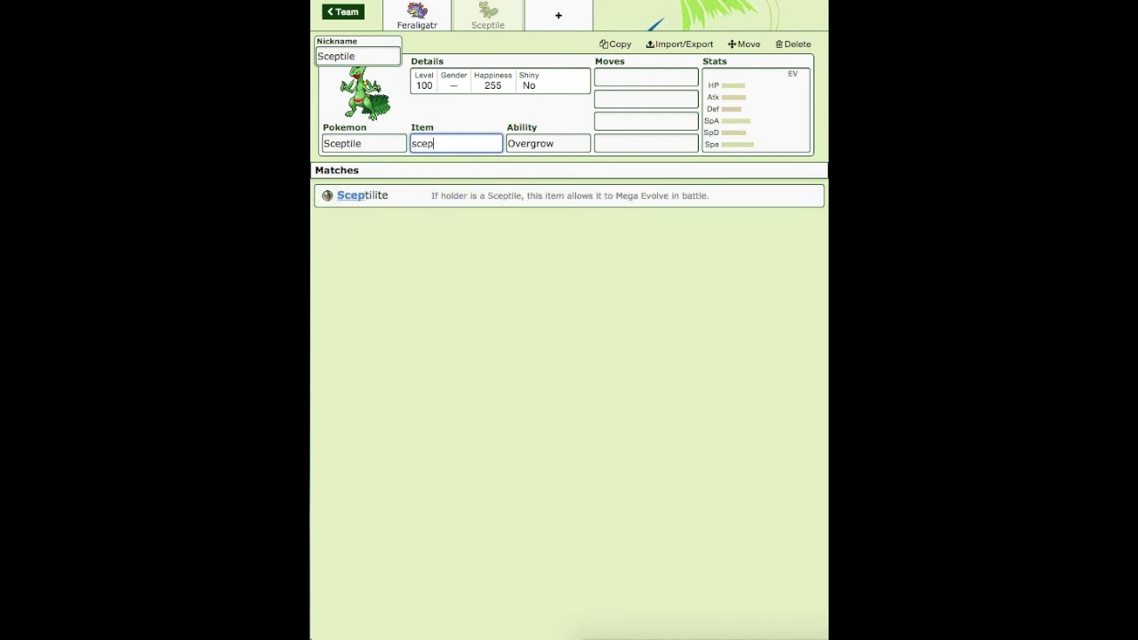
pyautogui.press('Return')
# Set Sceptile's first move to Dragon Pulse
pyautogui.click(661, 198)
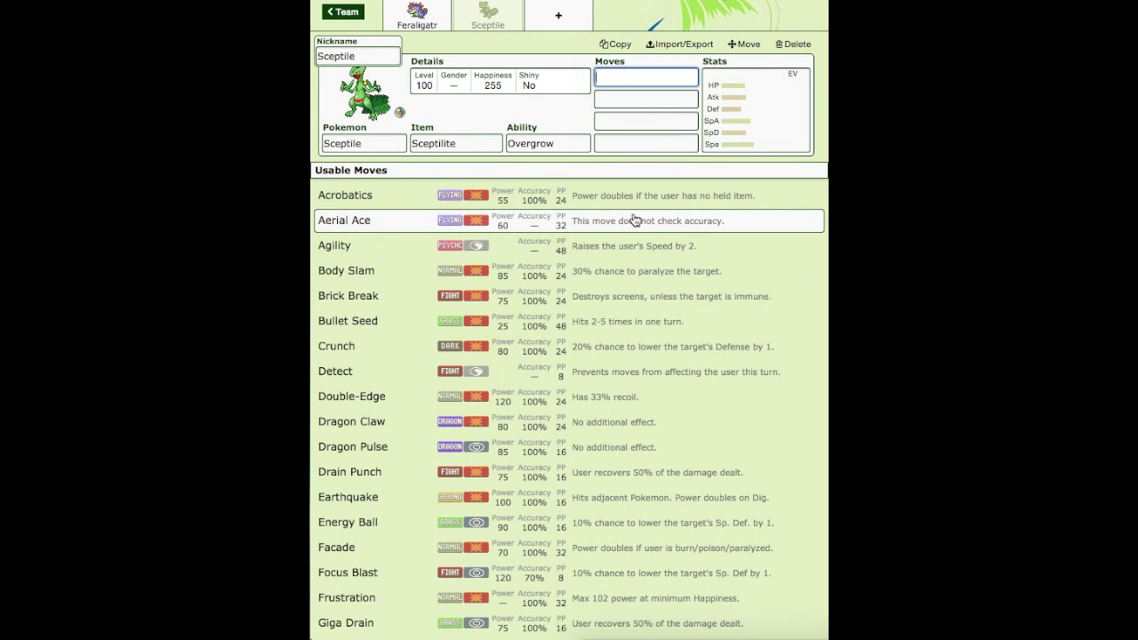
pyautogui.write('dragon')
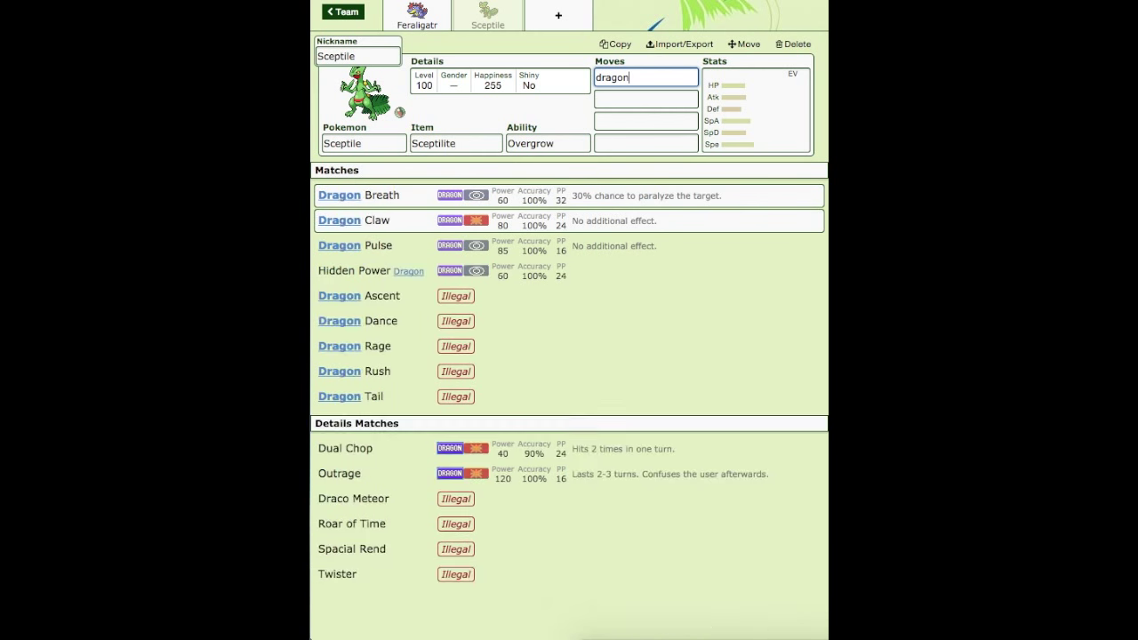
pyautogui.click(378, 246)
pyautogui.write('le')
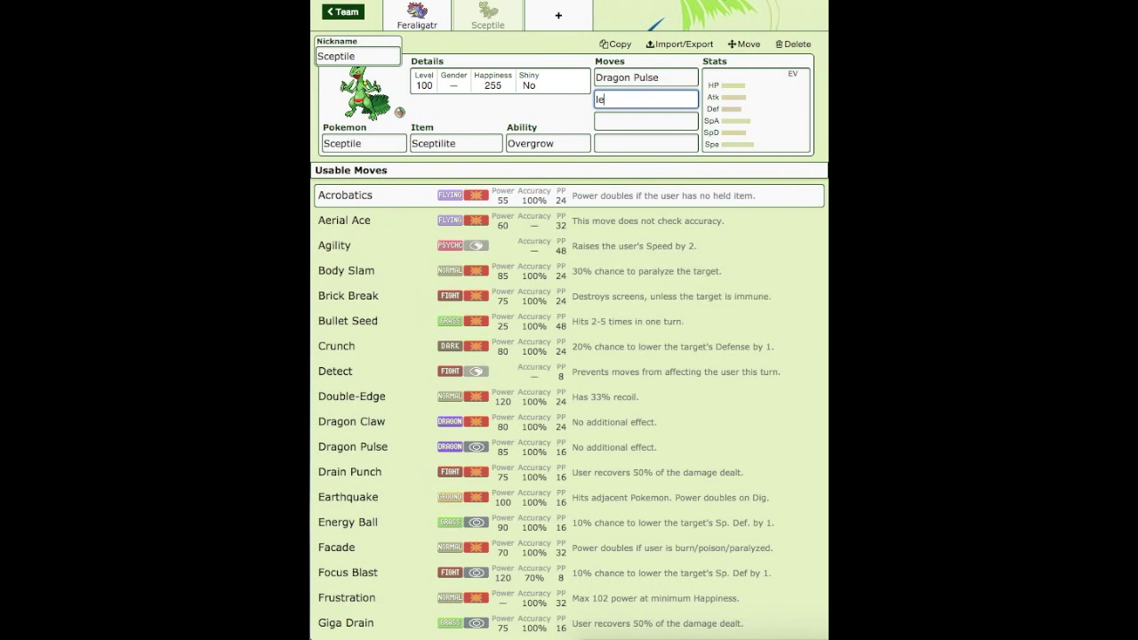
pyautogui.write('af')
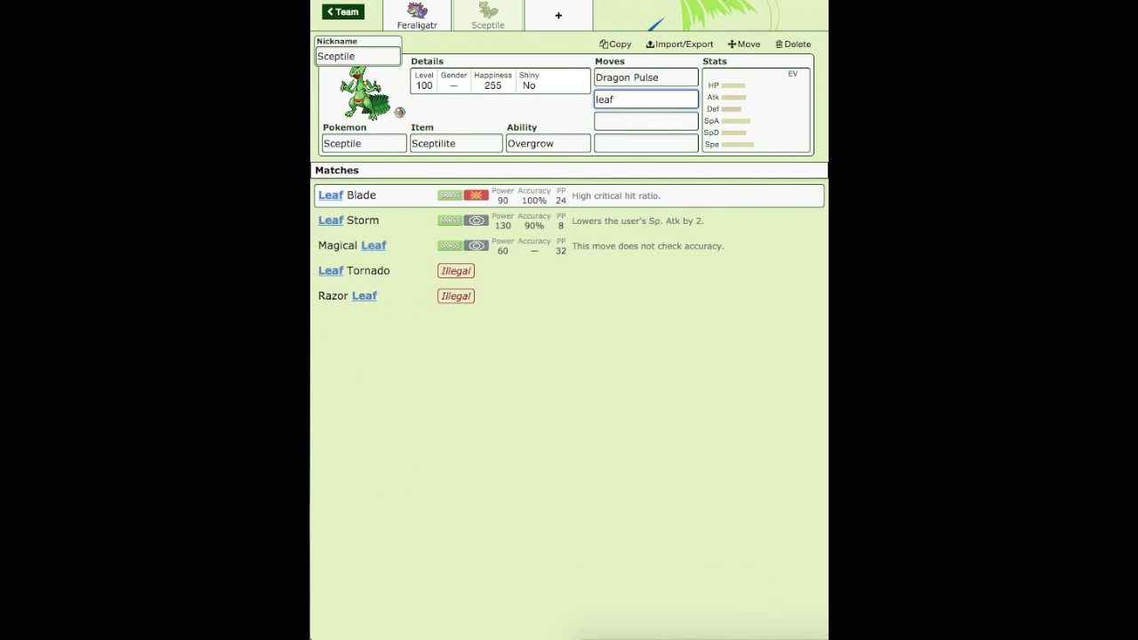
pyautogui.press('BackSpace')
pyautogui.press('BackSpace')
pyautogui.press('BackSpace')
pyautogui.press('BackSpace')
# Set Sceptile's second move to Giga Drain
pyautogui.write('ggia')
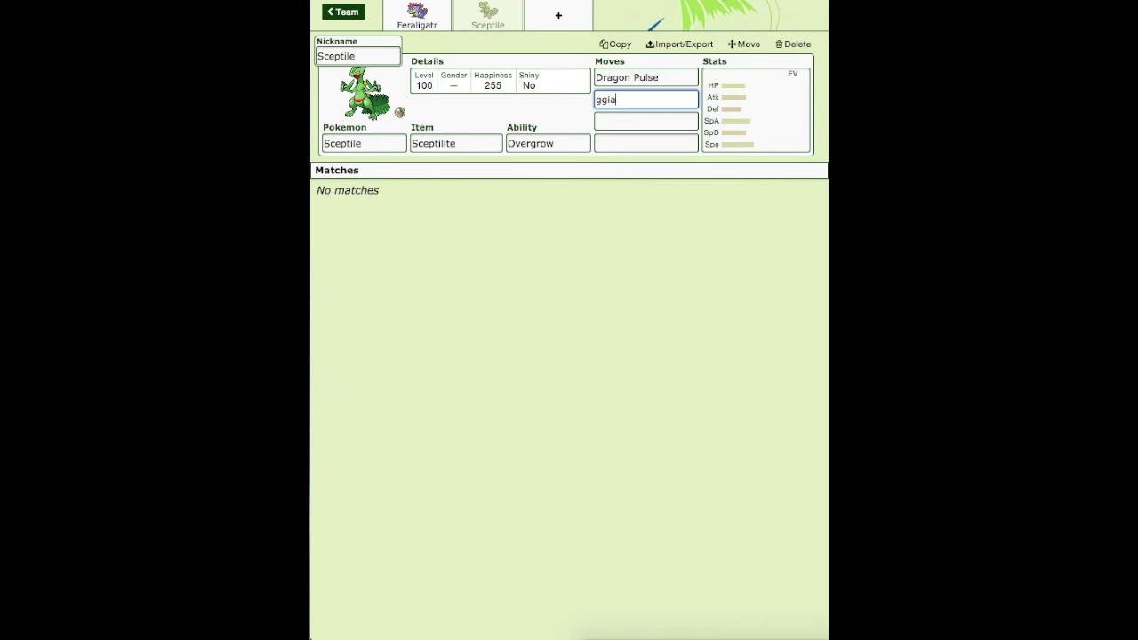
pyautogui.press('BackSpace')
pyautogui.press('BackSpace')
pyautogui.press('BackSpace')
pyautogui.write('ig')
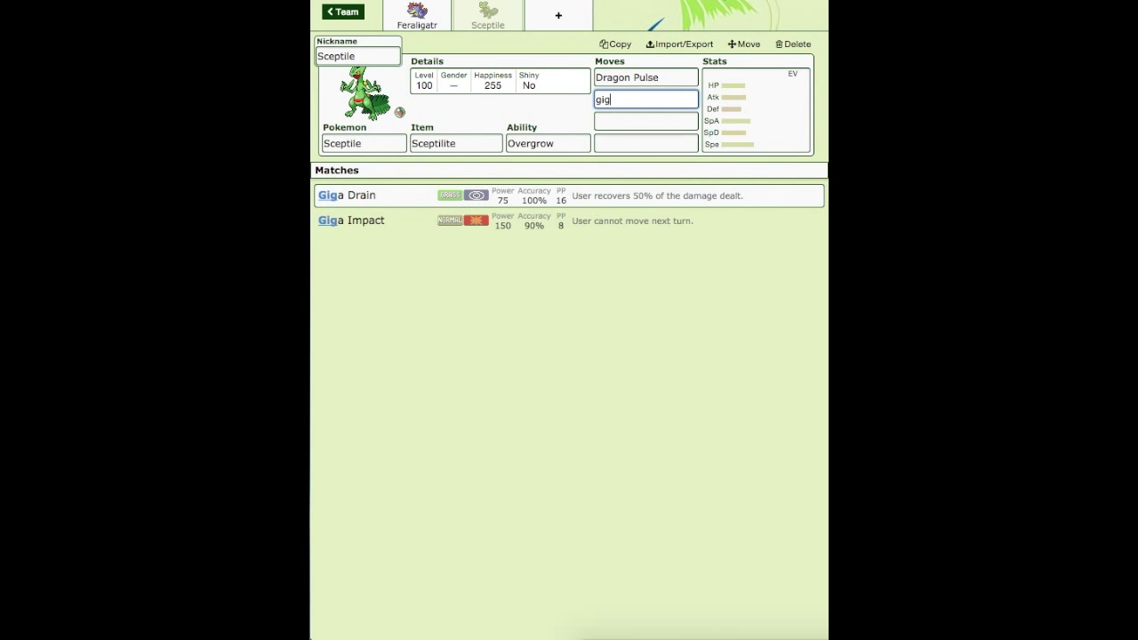
pyautogui.click(414, 201)
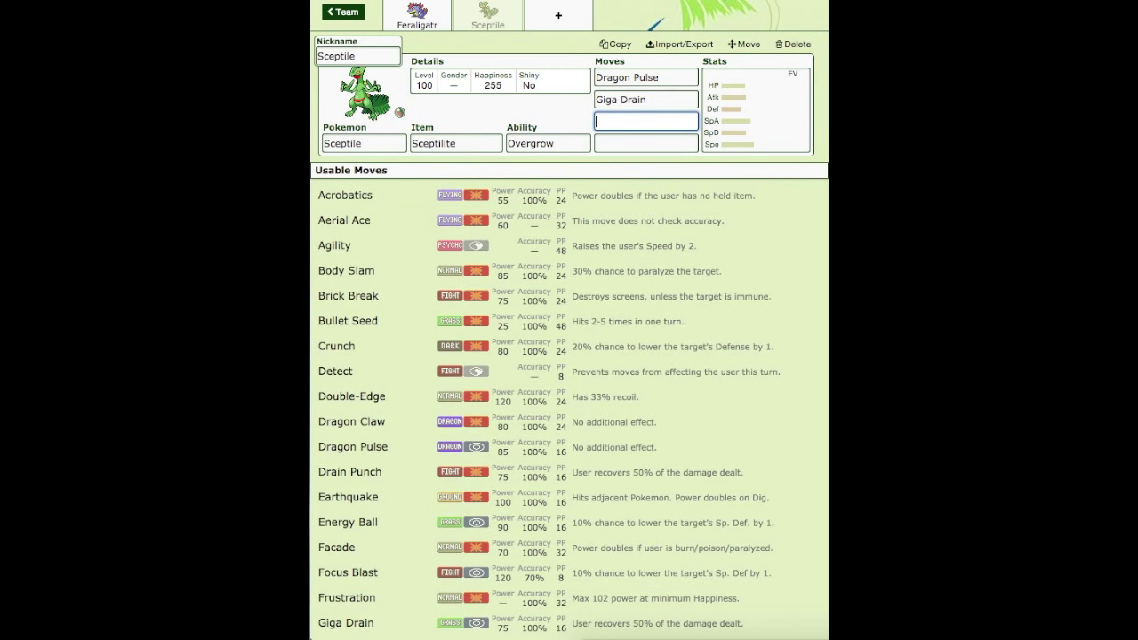
# Give Sceptile Focus Blast and Hidden Power Fire as its last two moves and apply the suggested Fast Special Sweeper spread
pyautogui.write('focus')
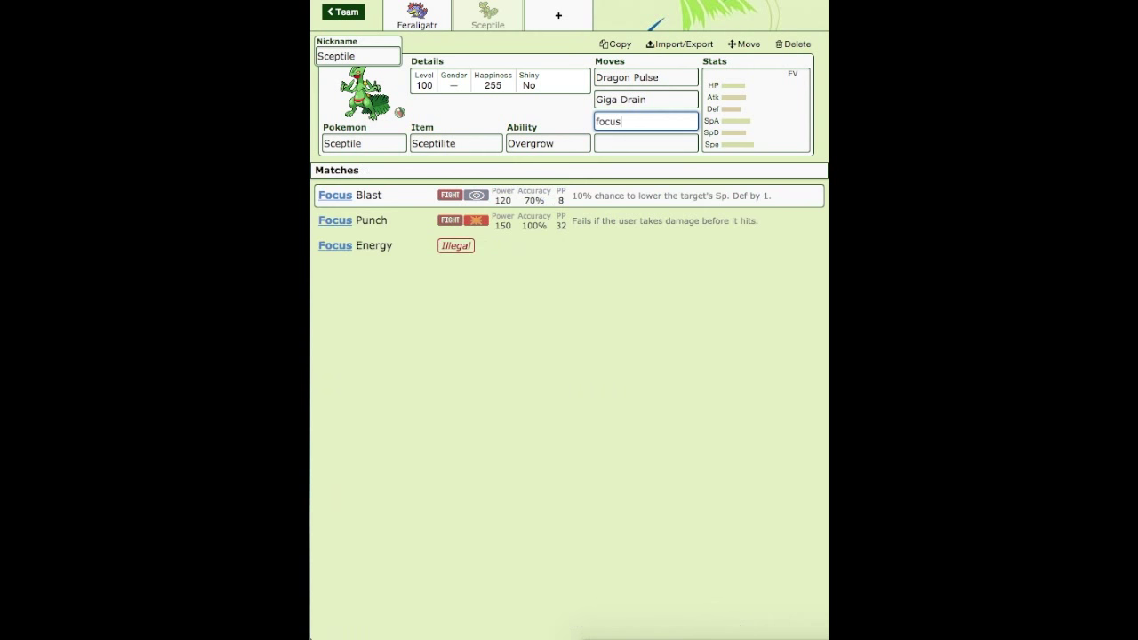
pyautogui.click(414, 196)
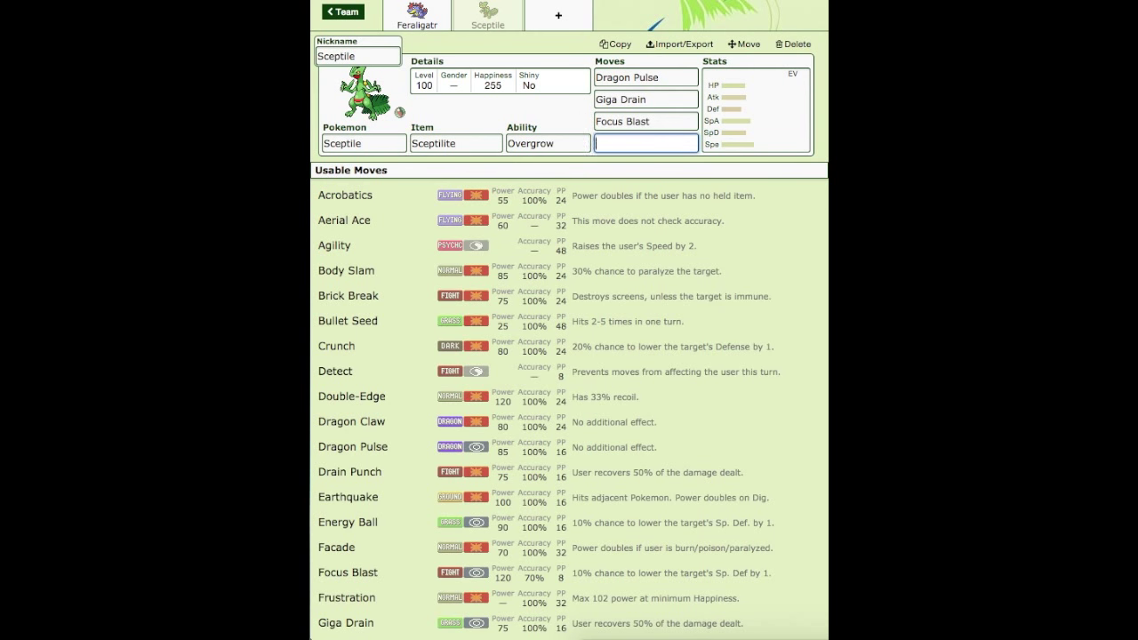
pyautogui.write('hidden')
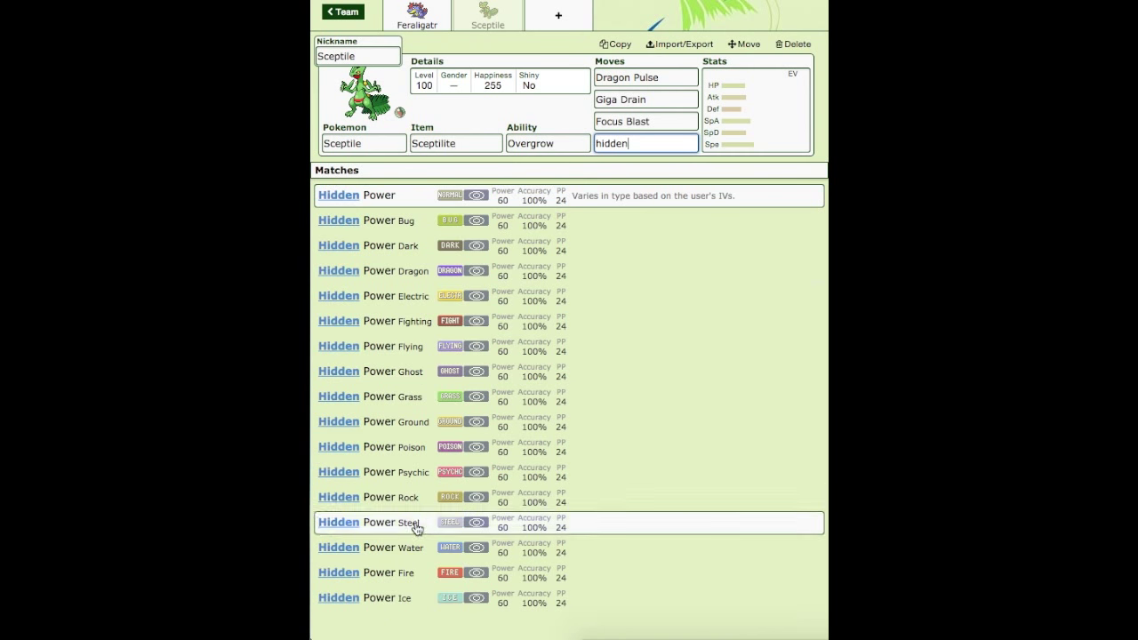
pyautogui.click(416, 580)
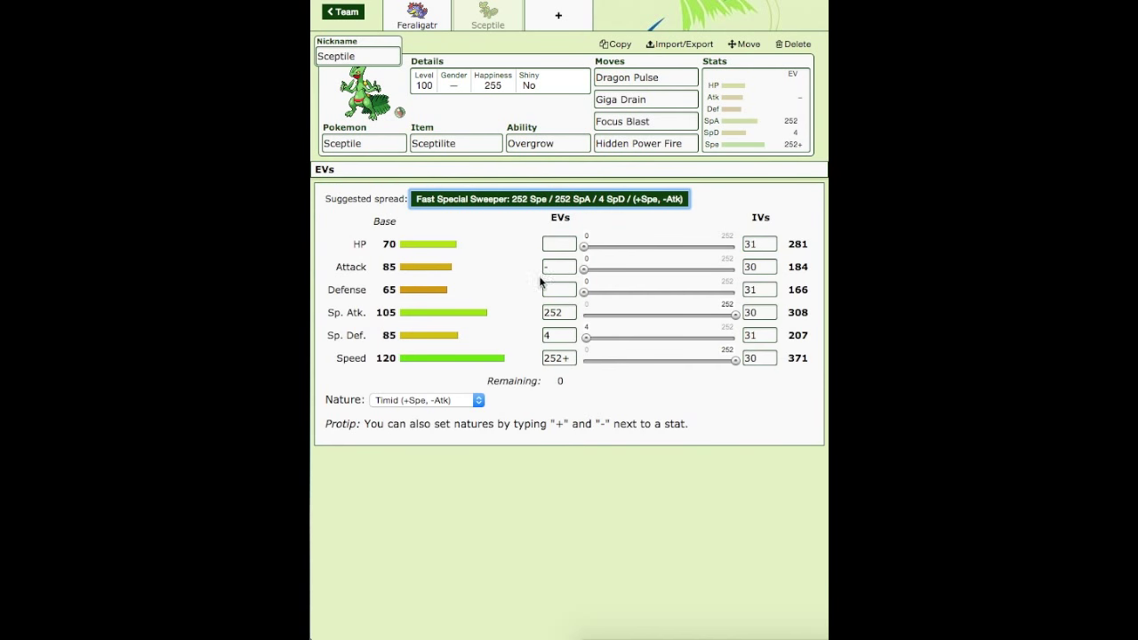
# Set Sceptile's level to 77 in its details
pyautogui.click(427, 92)
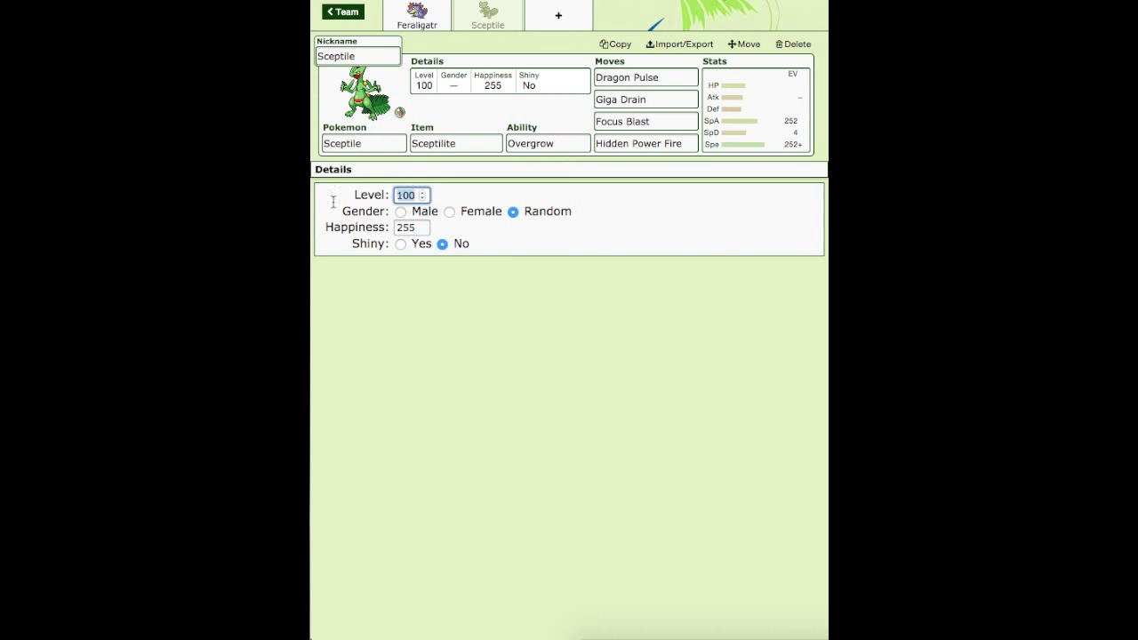
pyautogui.press('Right')
pyautogui.press('BackSpace')
pyautogui.press('BackSpace')
pyautogui.press('BackSpace')
pyautogui.write('777')
pyautogui.press('BackSpace')
# Reduce Sceptile's Sp. Def. EVs to 0 and set its Defense EVs to 4
pyautogui.click(772, 121)
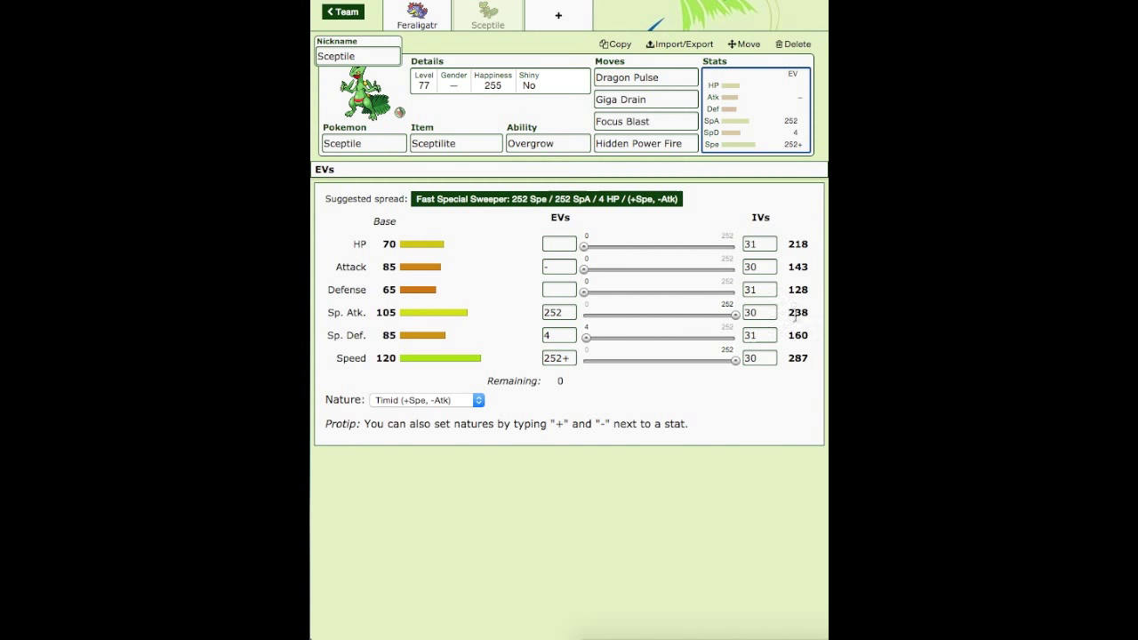
pyautogui.moveTo(587, 338); pyautogui.dragTo(582, 339)
pyautogui.click(575, 291)
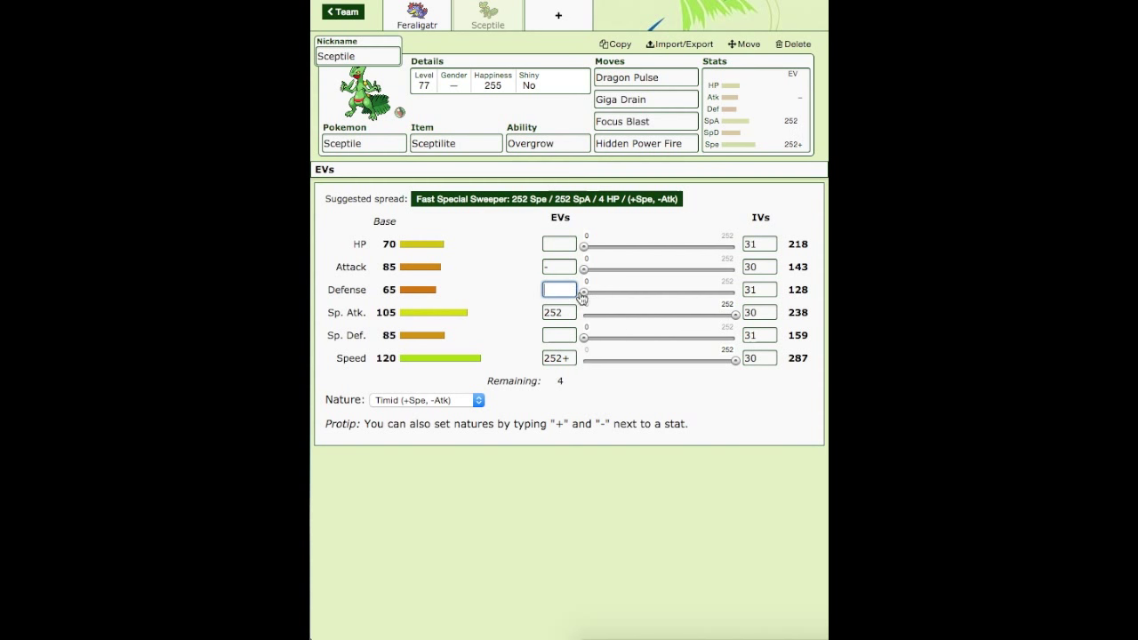
pyautogui.write('4')
# Add Rotom-Wash as the third team member with the Leftovers item, keeping the Levitate ability
pyautogui.click(556, 30)
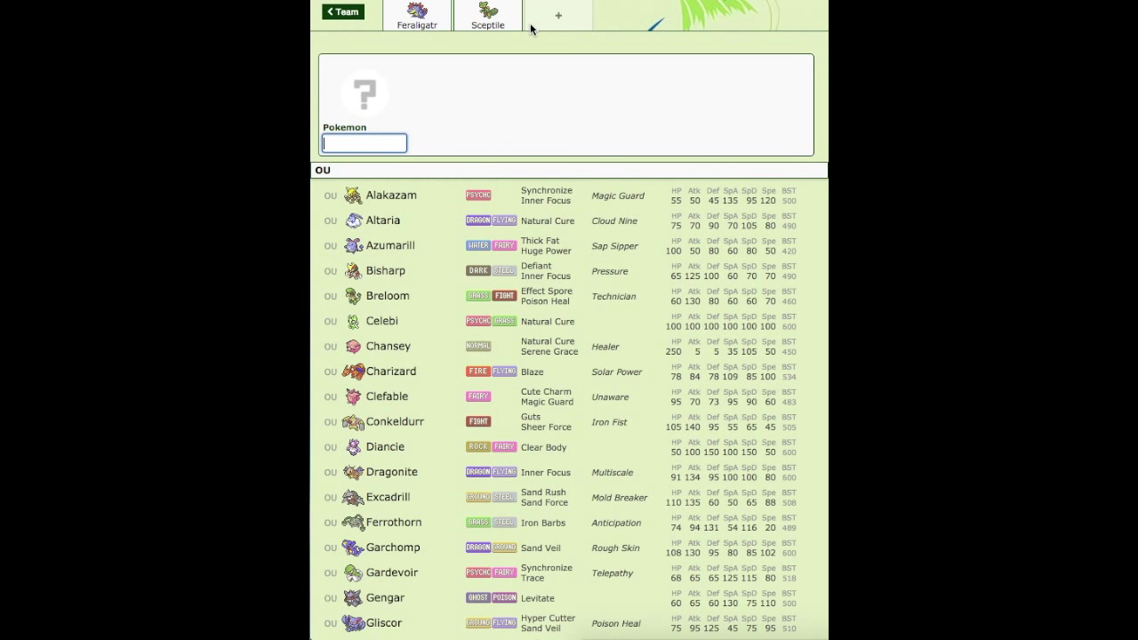
pyautogui.write('rotom')
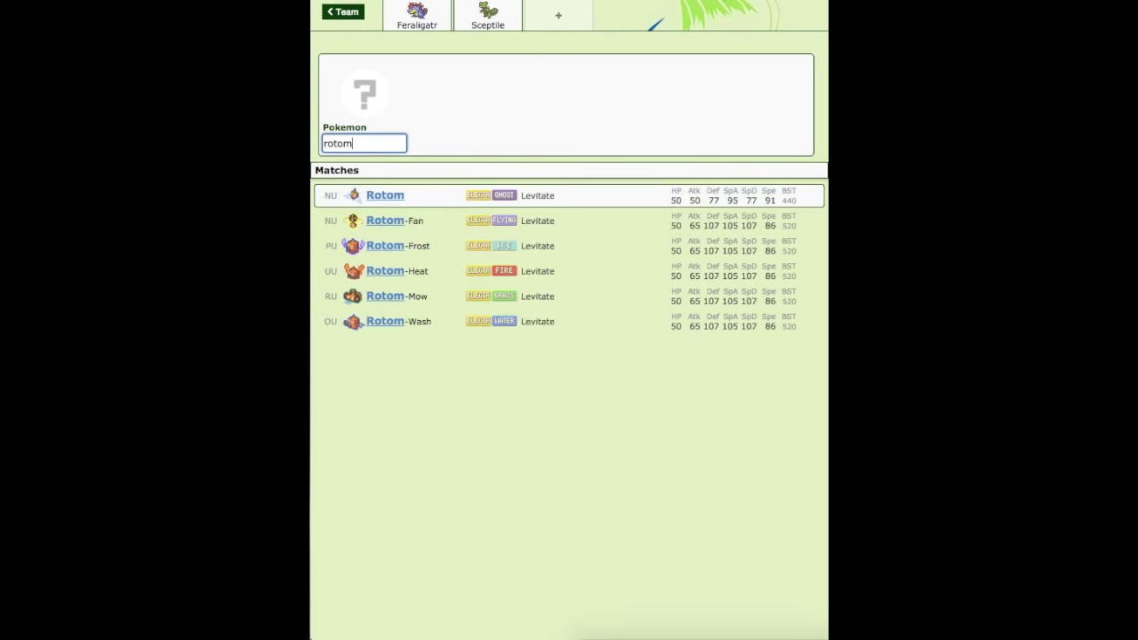
pyautogui.click(424, 321)
pyautogui.write('left')
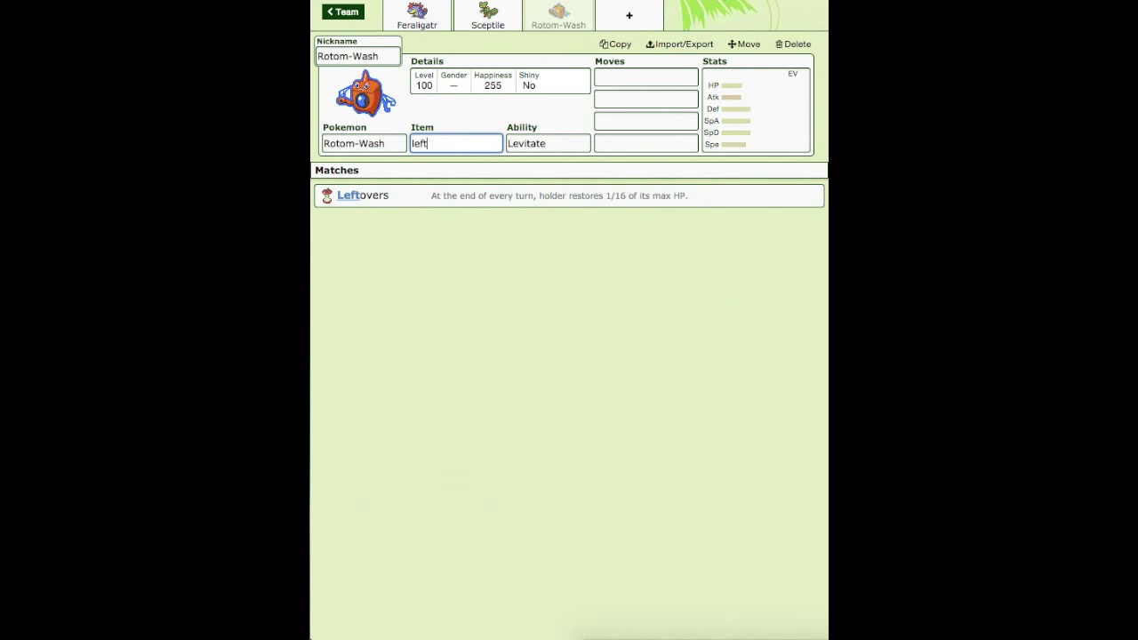
pyautogui.press('Return')
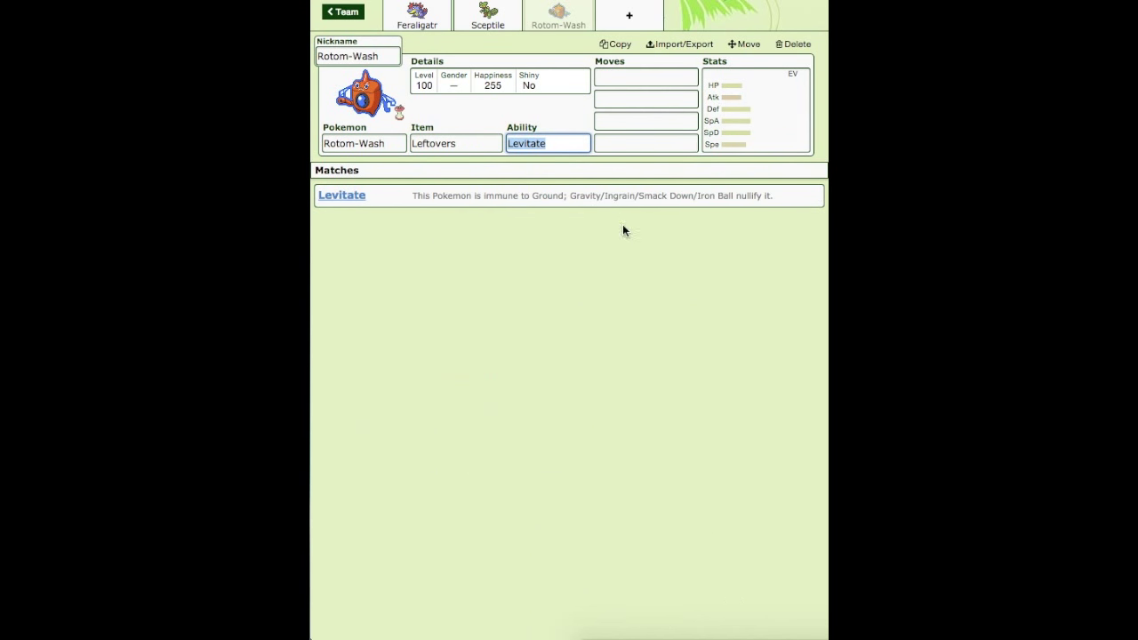
pyautogui.press('Return')
# Set Rotom-Wash's first three moves to Hydro Pump, Volt Switch and Will-O-Wisp
pyautogui.write('hydro')
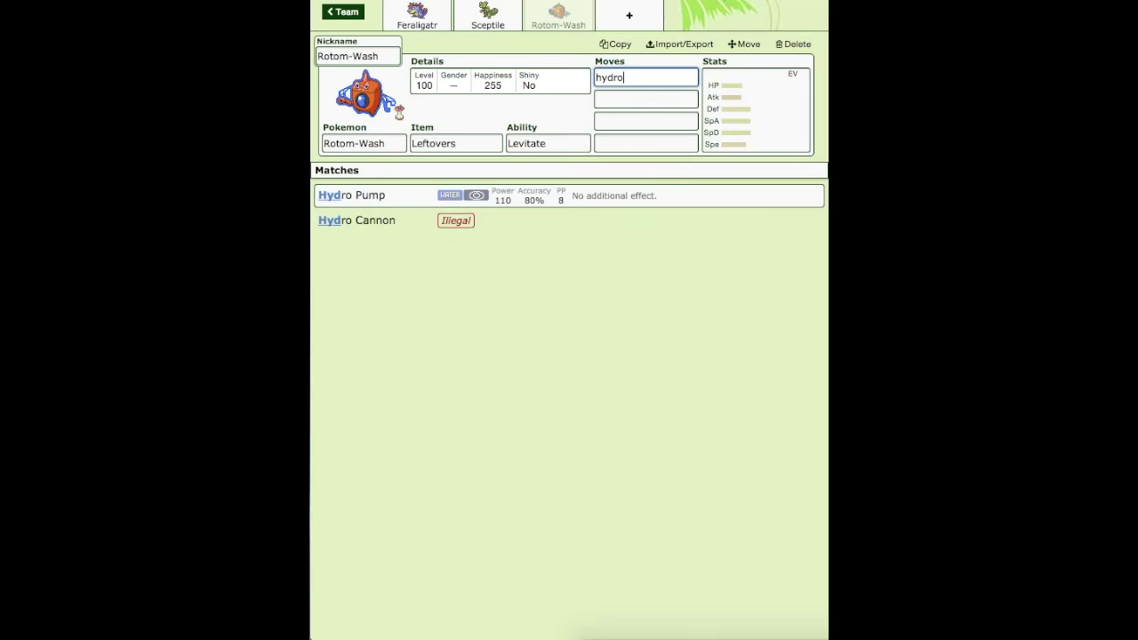
pyautogui.press('Return')
pyautogui.write('volt')
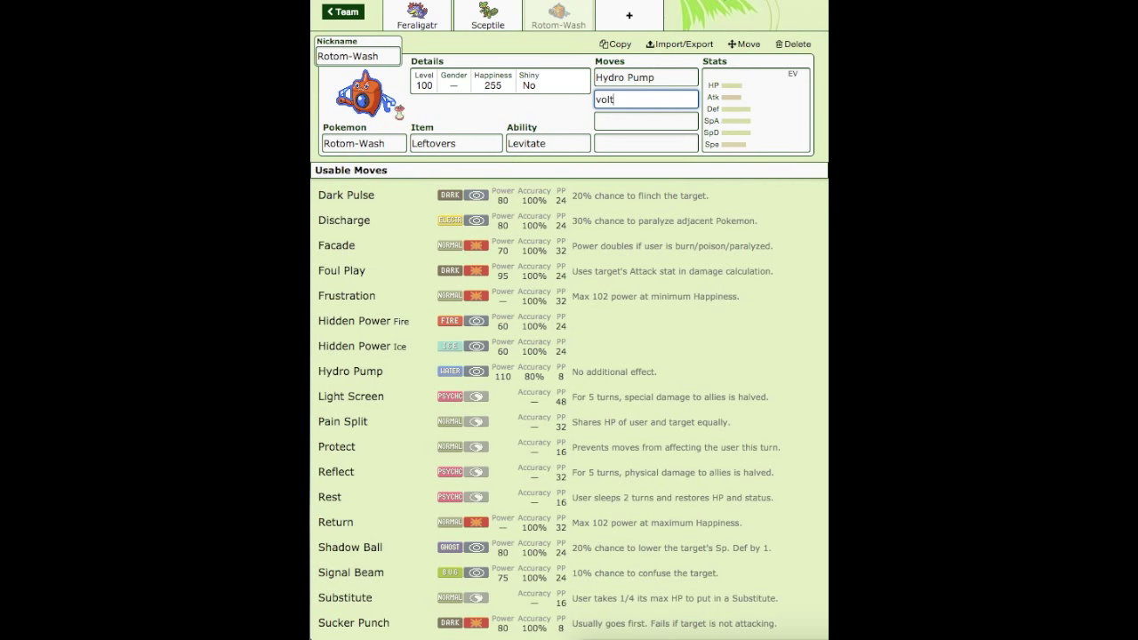
pyautogui.press('Return')
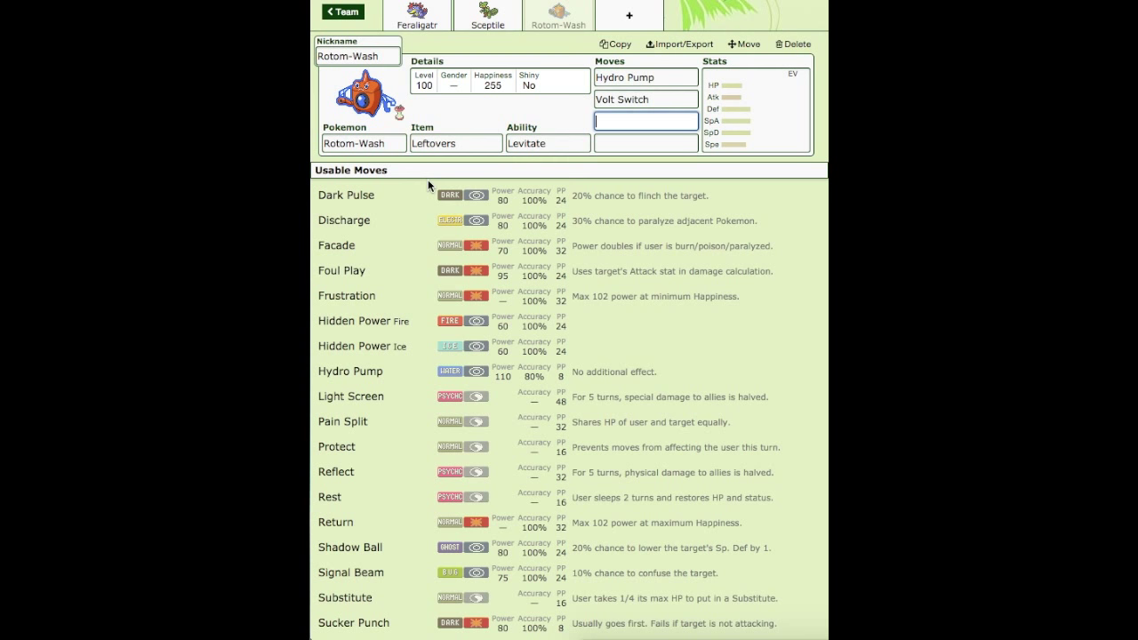
pyautogui.write('will')
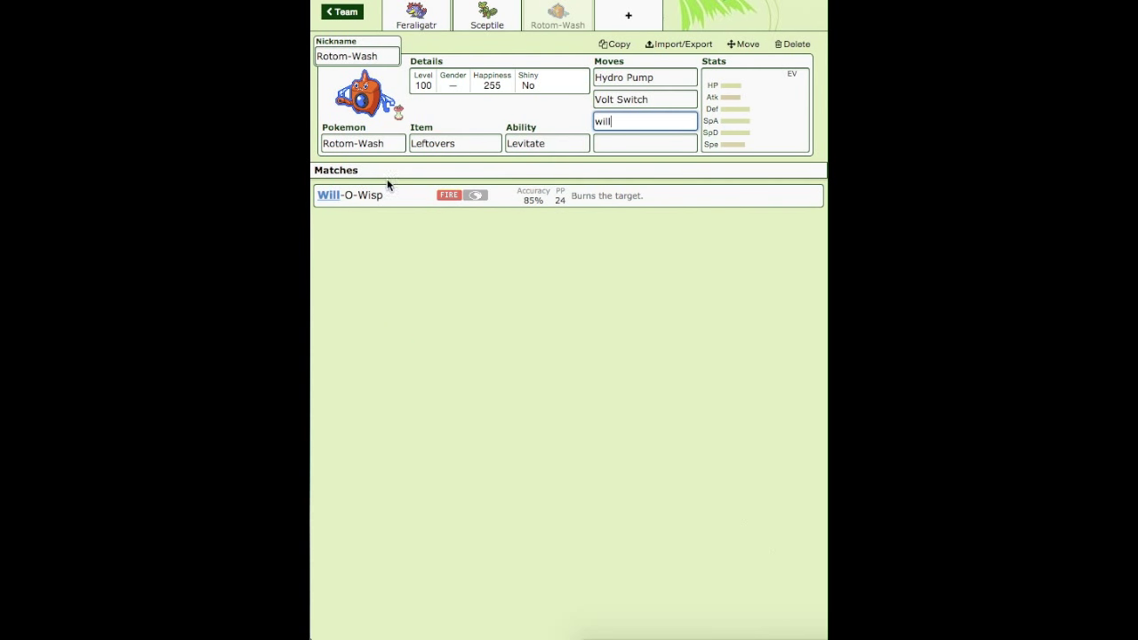
pyautogui.press('Return')
# Set Rotom-Wash's fourth move to Thunder Wave and apply the suggested Specially Defensive EV spread
pyautogui.write('thunder w')
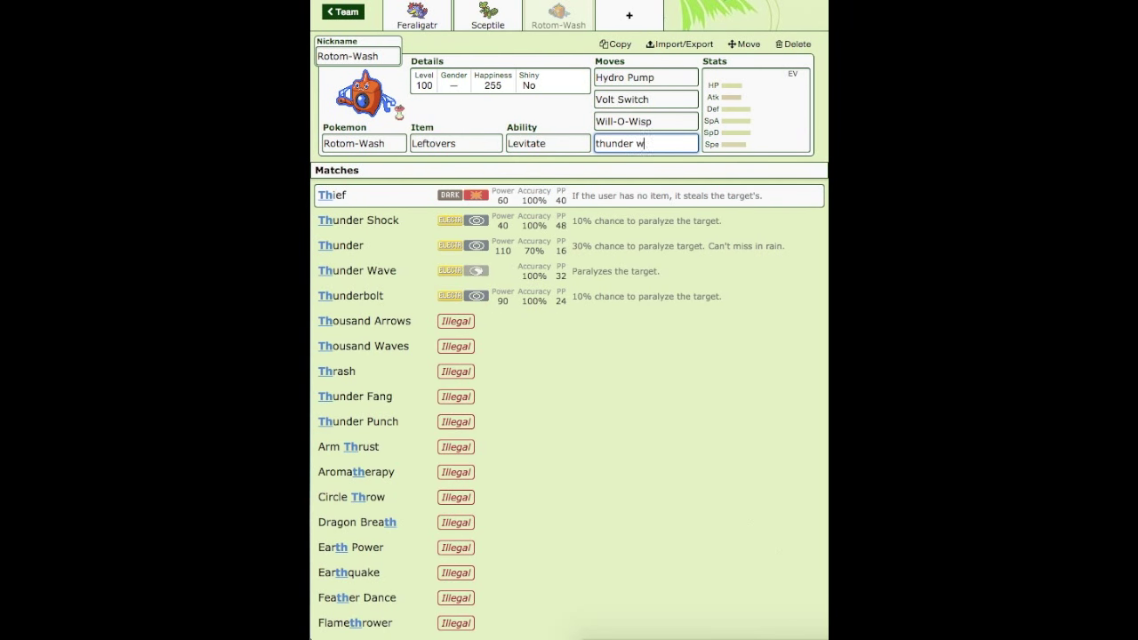
pyautogui.write('aev')
pyautogui.press('BackSpace')
pyautogui.press('BackSpace')
pyautogui.write('ve')
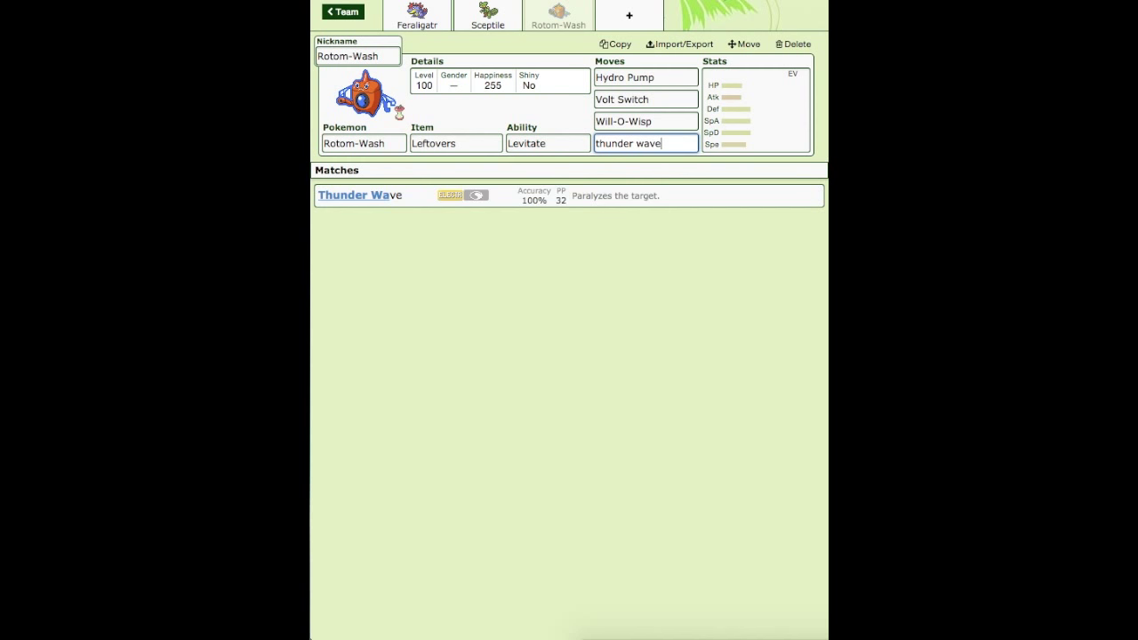
pyautogui.press('Return')
pyautogui.click(497, 203)
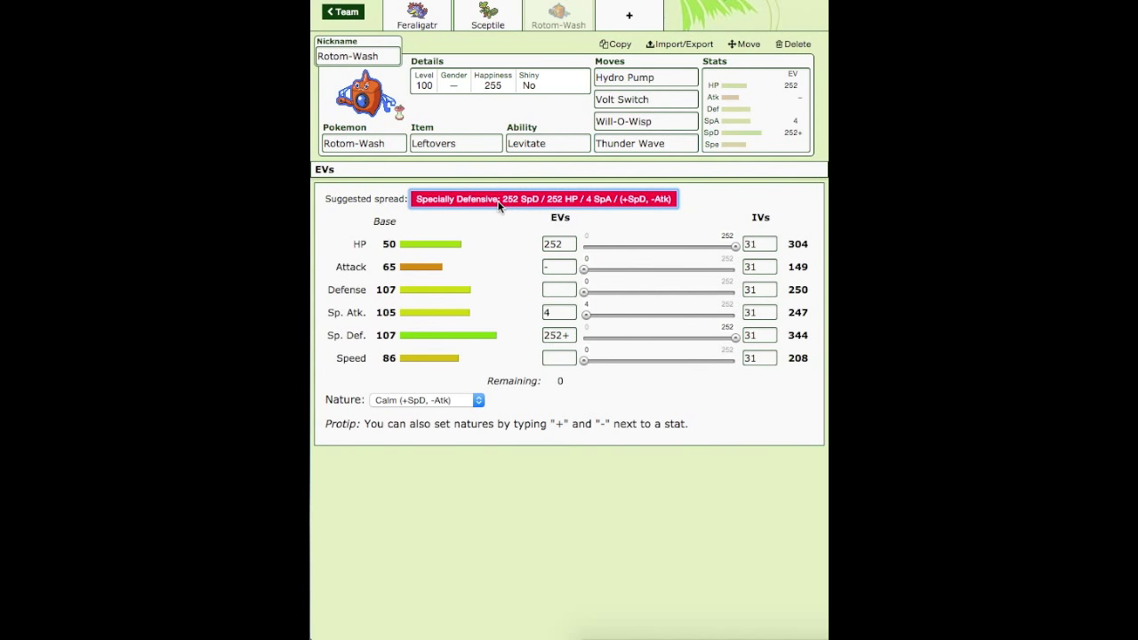
# Add Scizor as the fourth team member
pyautogui.click(644, 20)
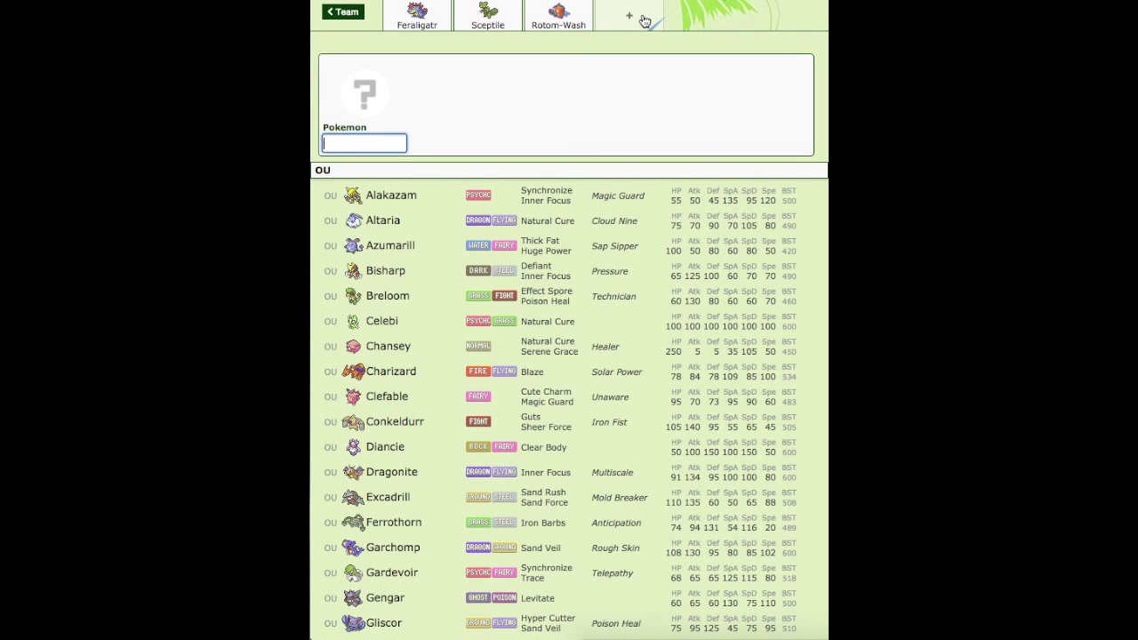
pyautogui.write('scizor')
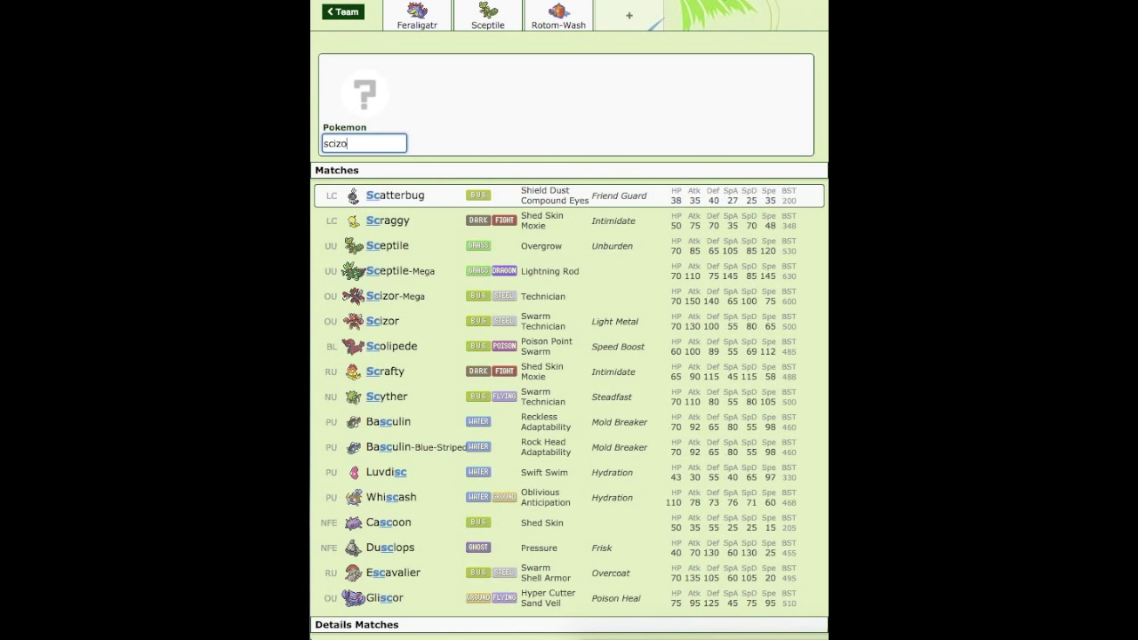
pyautogui.click(351, 201)
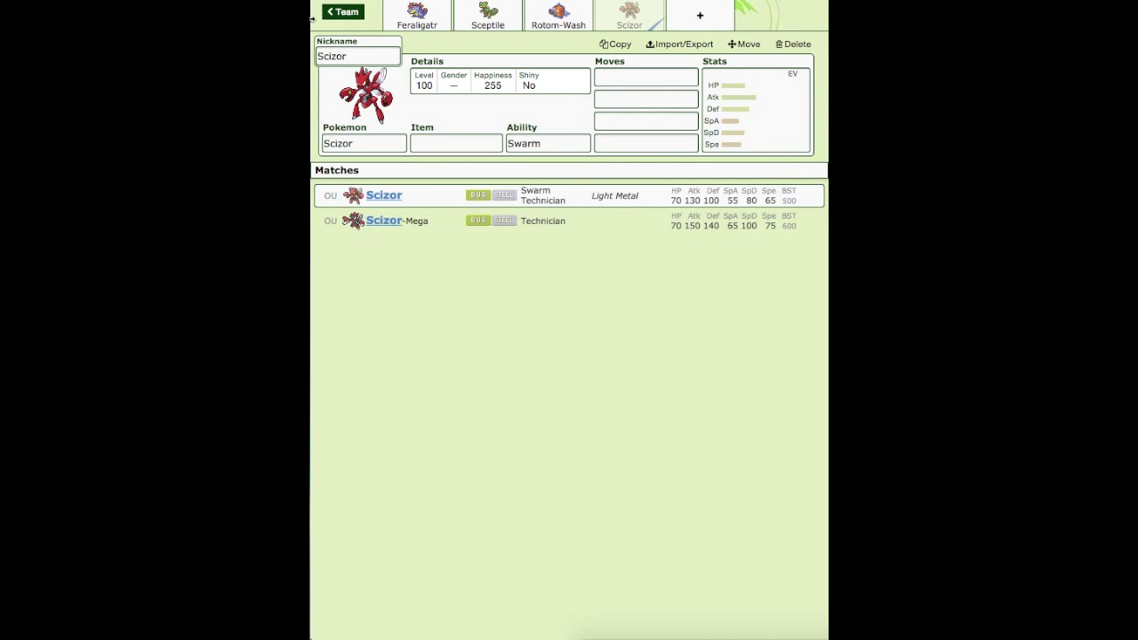
# Replace Scizor with Scrafty in the fourth team slot
pyautogui.click(365, 143)
pyautogui.press('BackSpace')
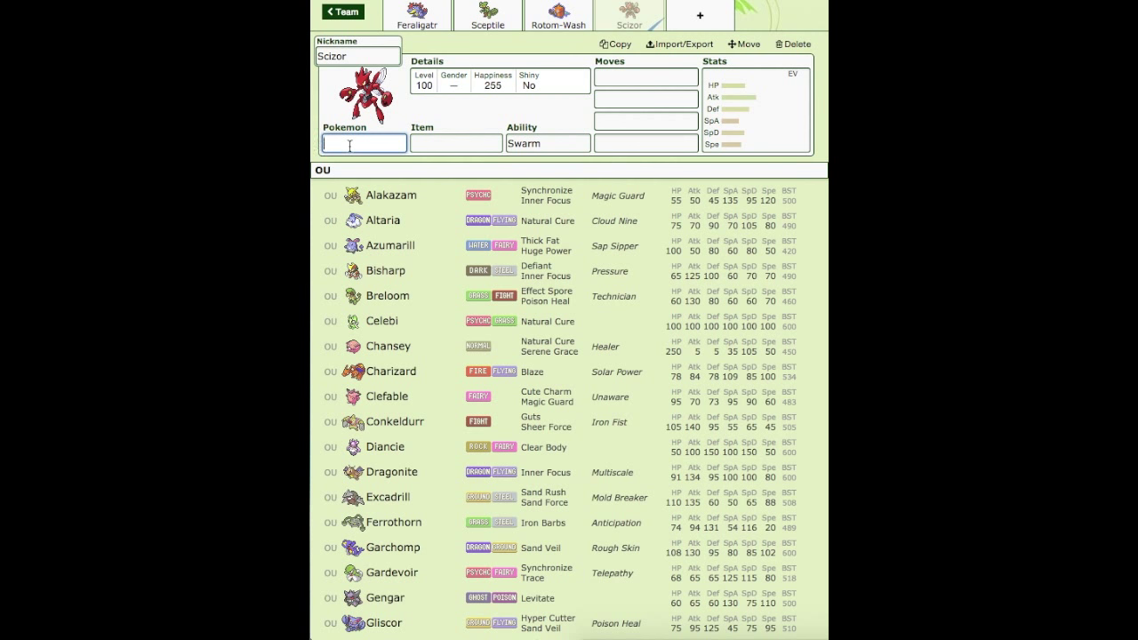
pyautogui.write('scrafty')
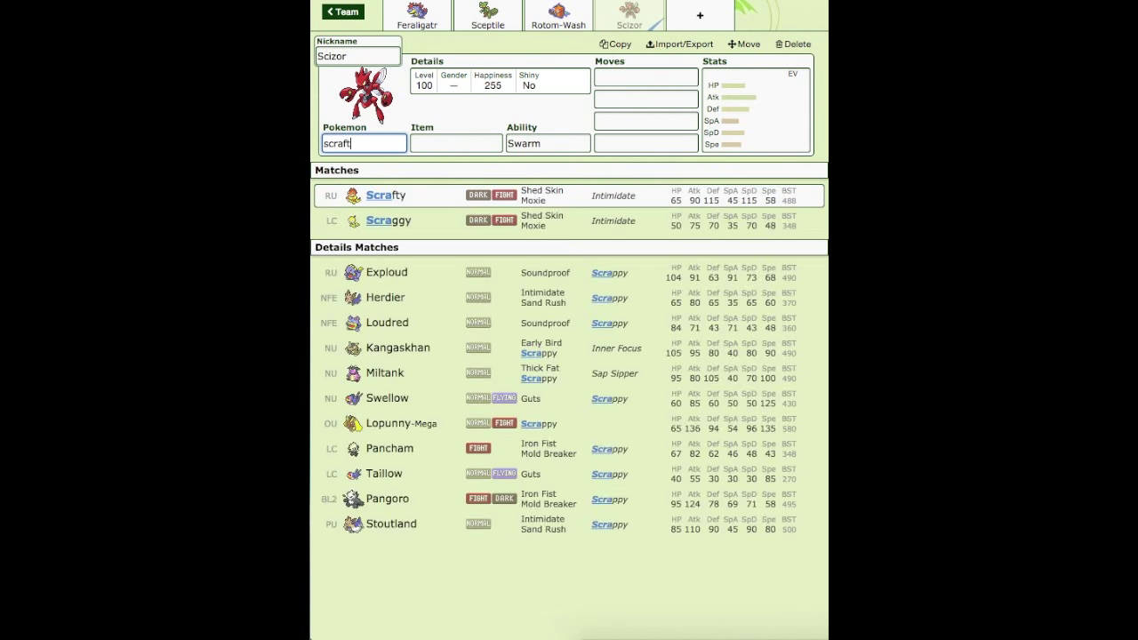
pyautogui.press('Return')
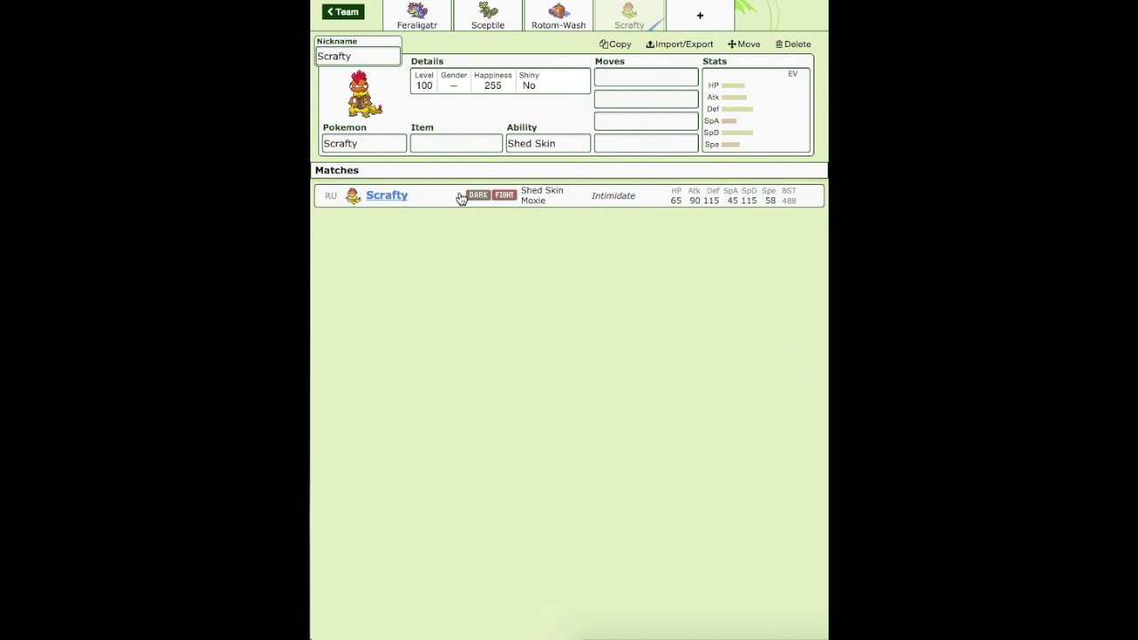
# Give Scrafty the Life Orb item and the Moxie ability
pyautogui.click(471, 142)
pyautogui.write('life')
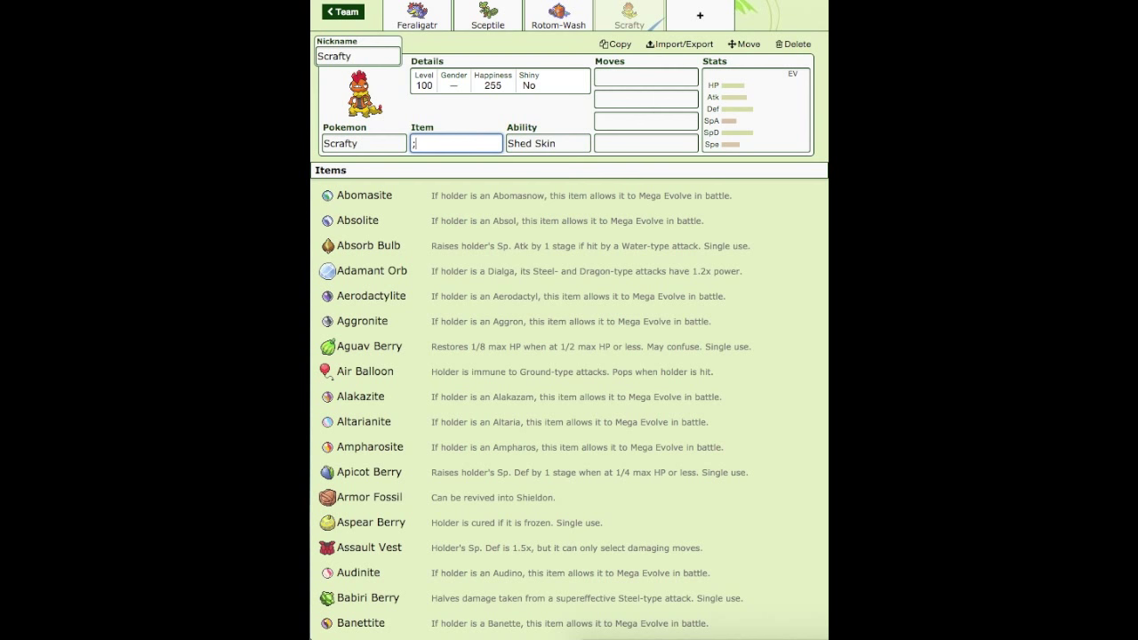
pyautogui.write(' orb')
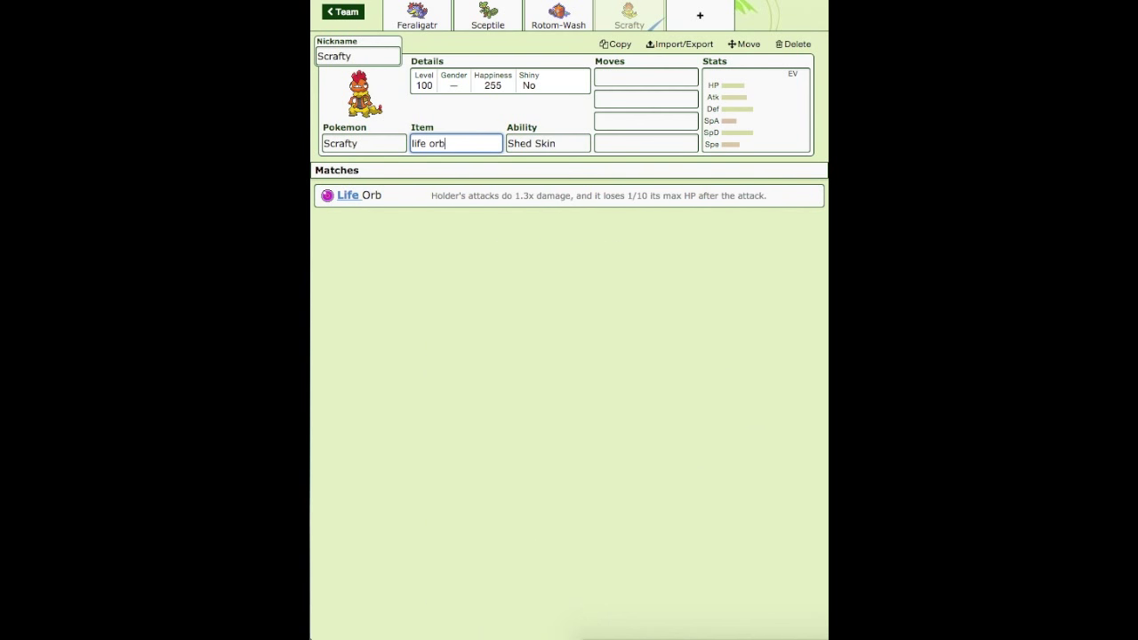
pyautogui.press('Return')
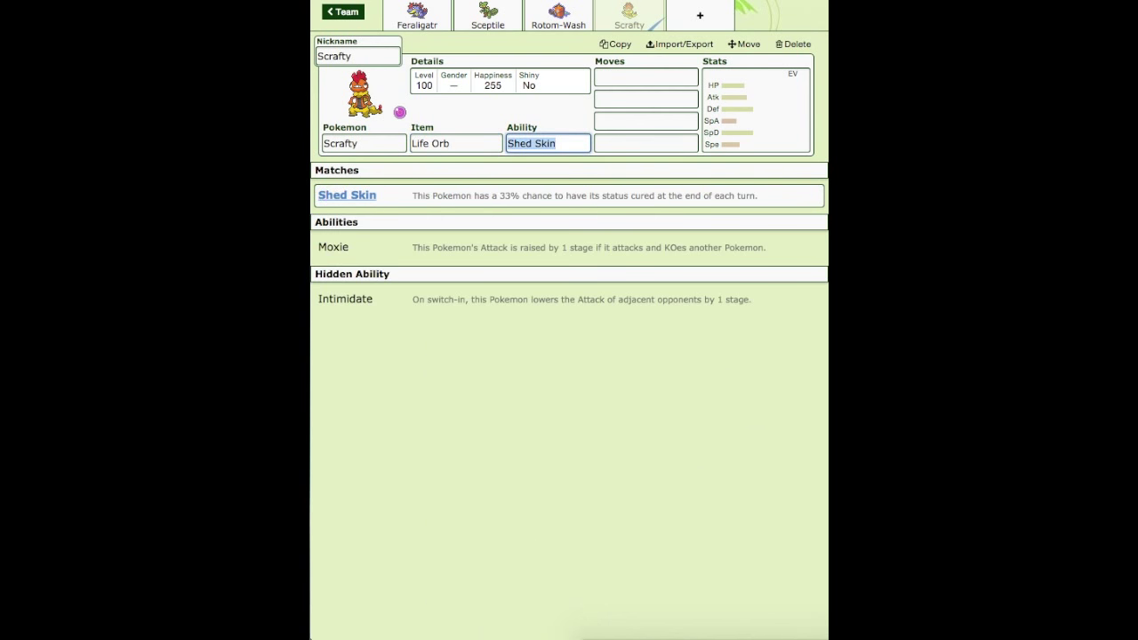
pyautogui.click(790, 248)
# Set Scrafty's four moves to Dragon Dance, Knock Off, Iron Head and High Jump Kick
pyautogui.write('dragon danc')
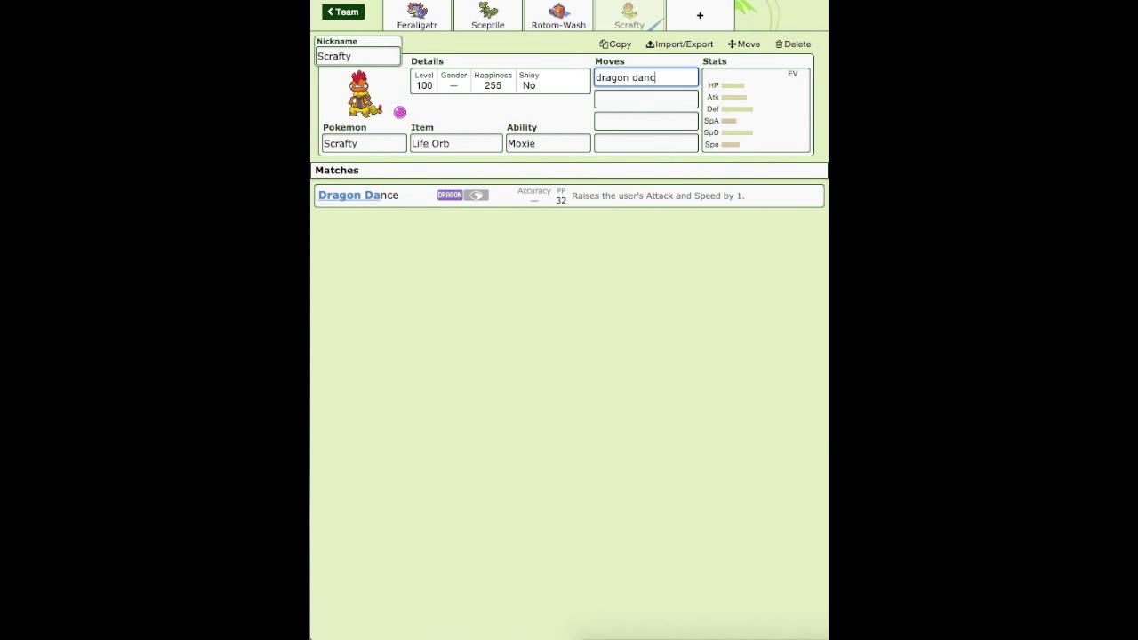
pyautogui.press('Return')
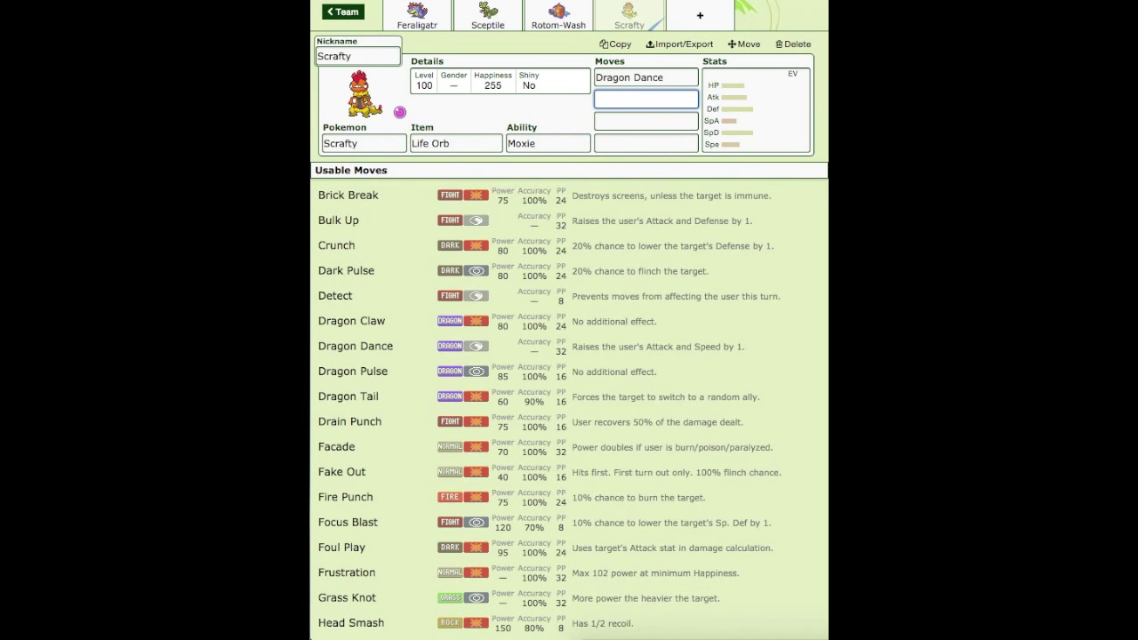
pyautogui.write('knock')
pyautogui.press('Return')
pyautogui.write('iron head')
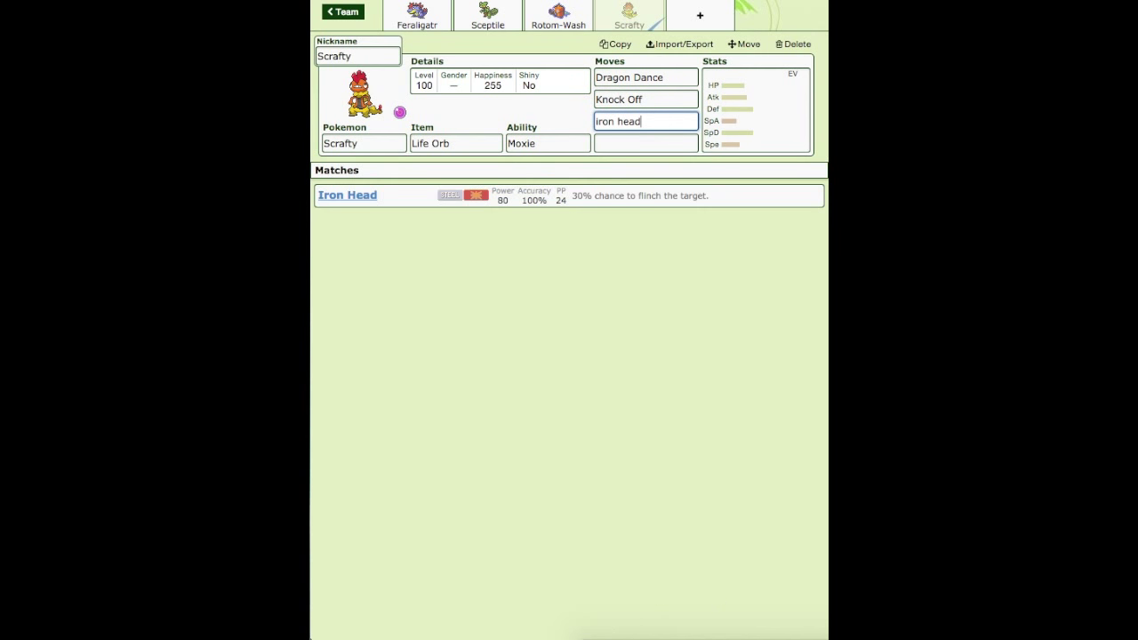
pyautogui.press('Return')
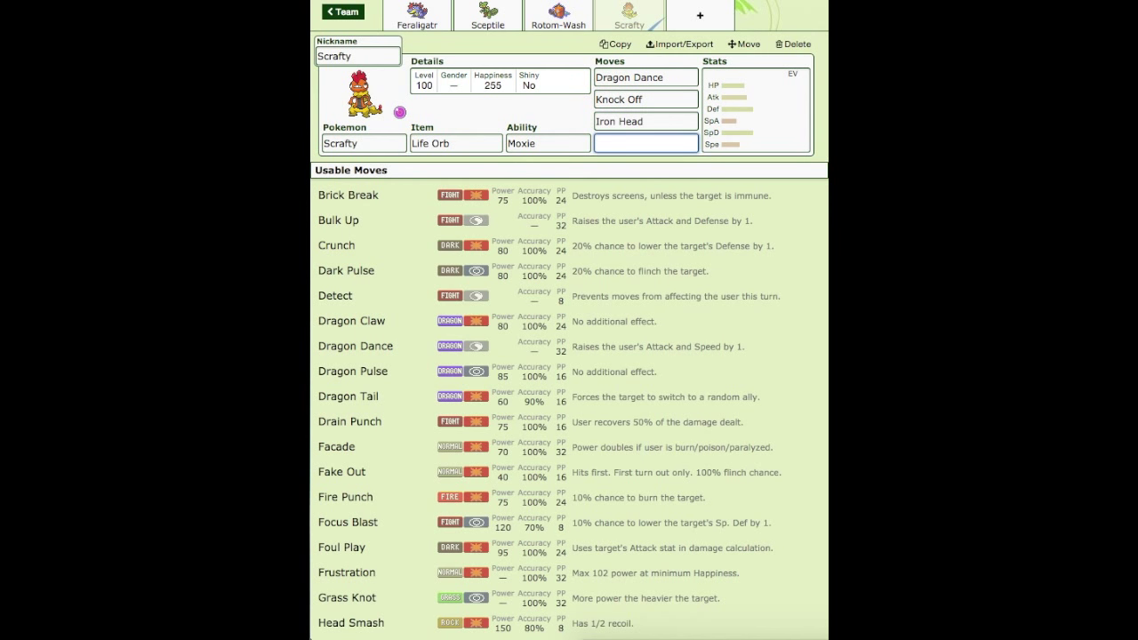
pyautogui.write('high')
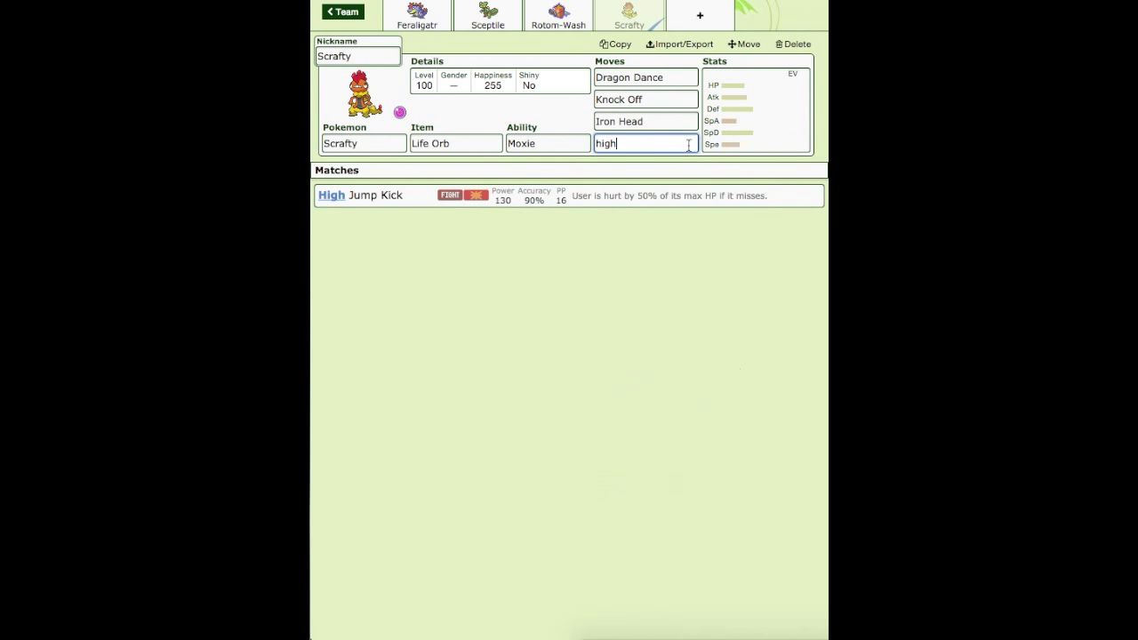
pyautogui.click(681, 196)
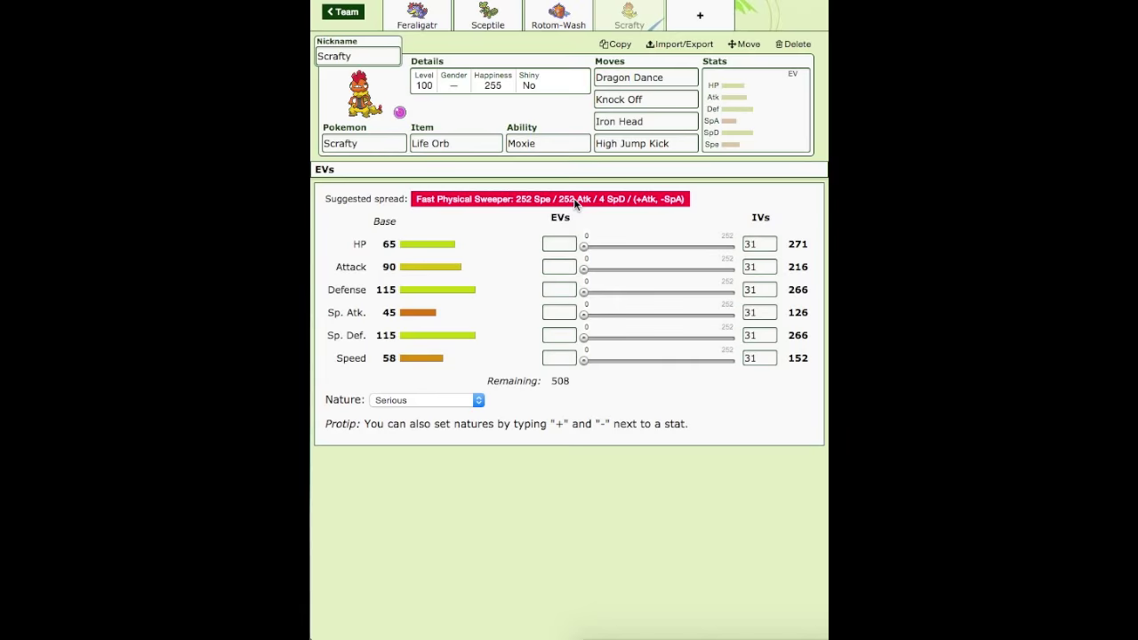
# Apply Scrafty's suggested Fast Physical Sweeper EV spread and change its nature to Jolly (+Spe, -SpA)
pyautogui.click(574, 204)
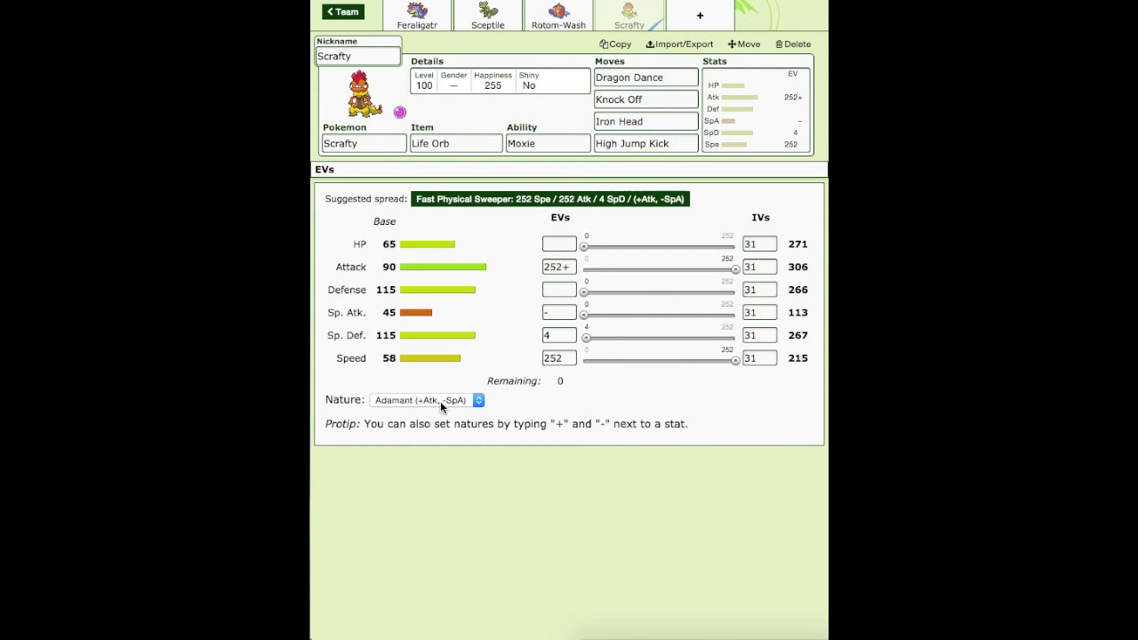
pyautogui.click(440, 400)
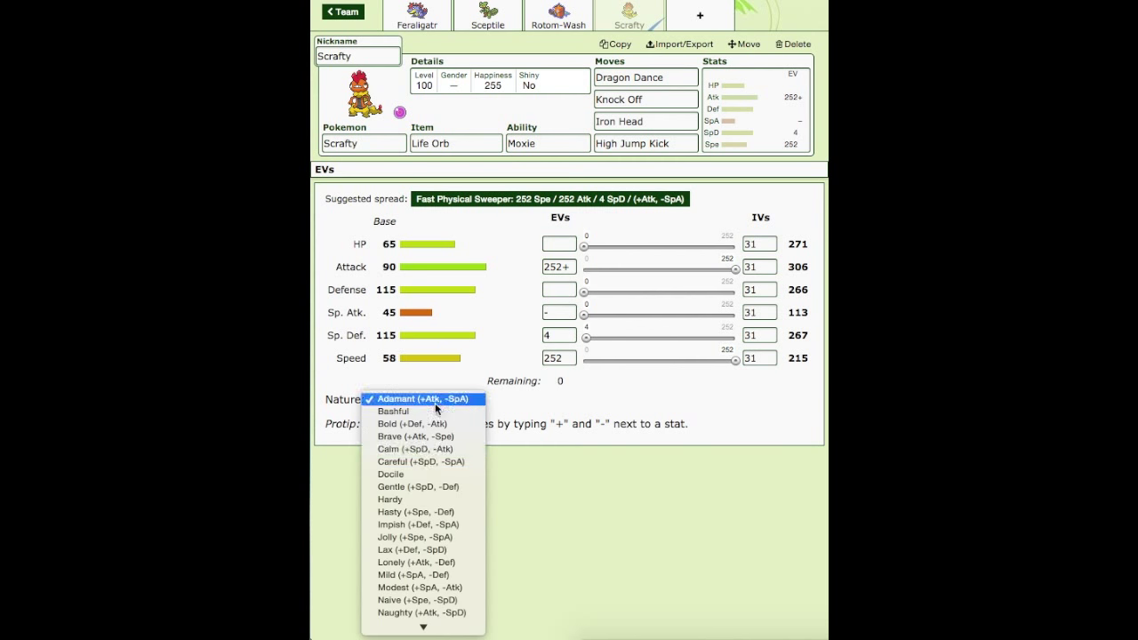
pyautogui.click(426, 535)
# Add Weezing as the fifth team member with the Black Sludge item, keeping the Levitate ability
pyautogui.click(716, 29)
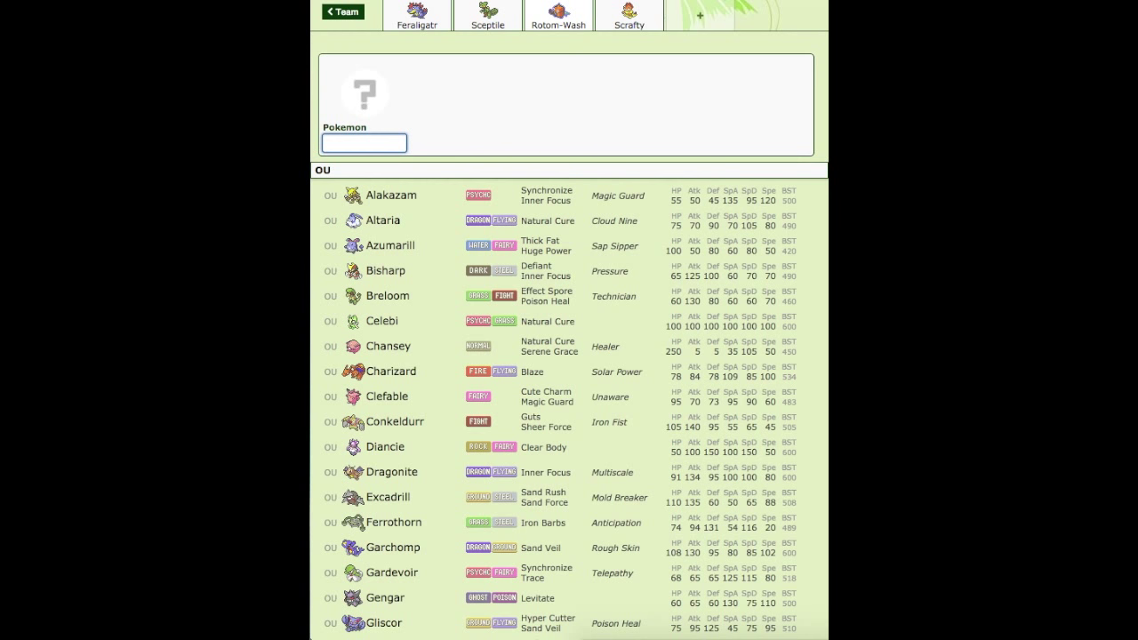
pyautogui.write('weezing')
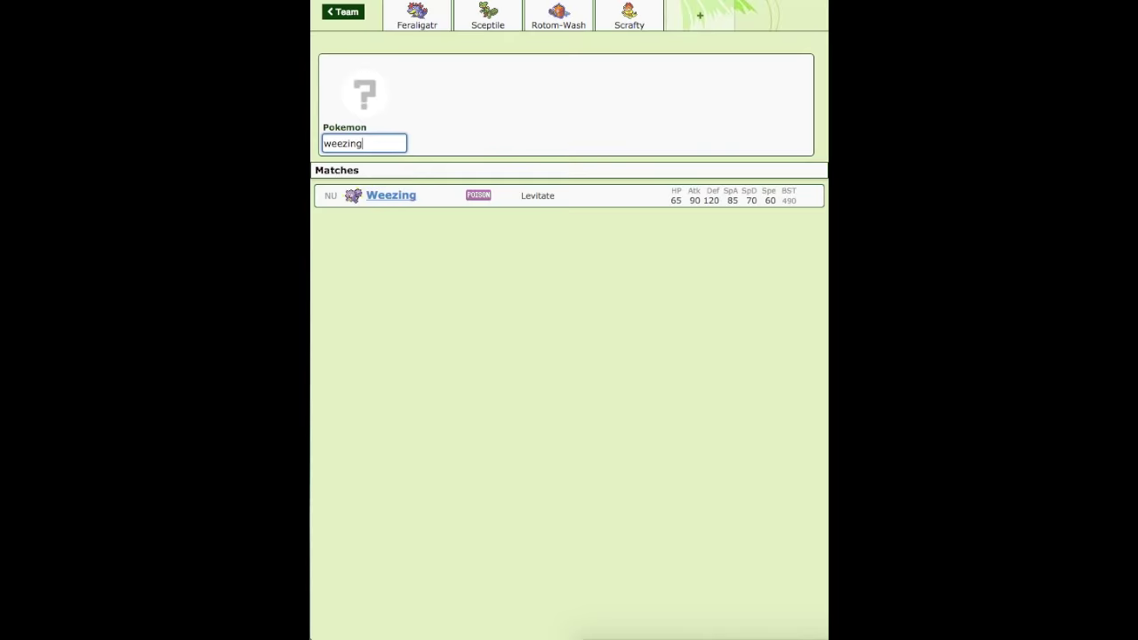
pyautogui.click(473, 197)
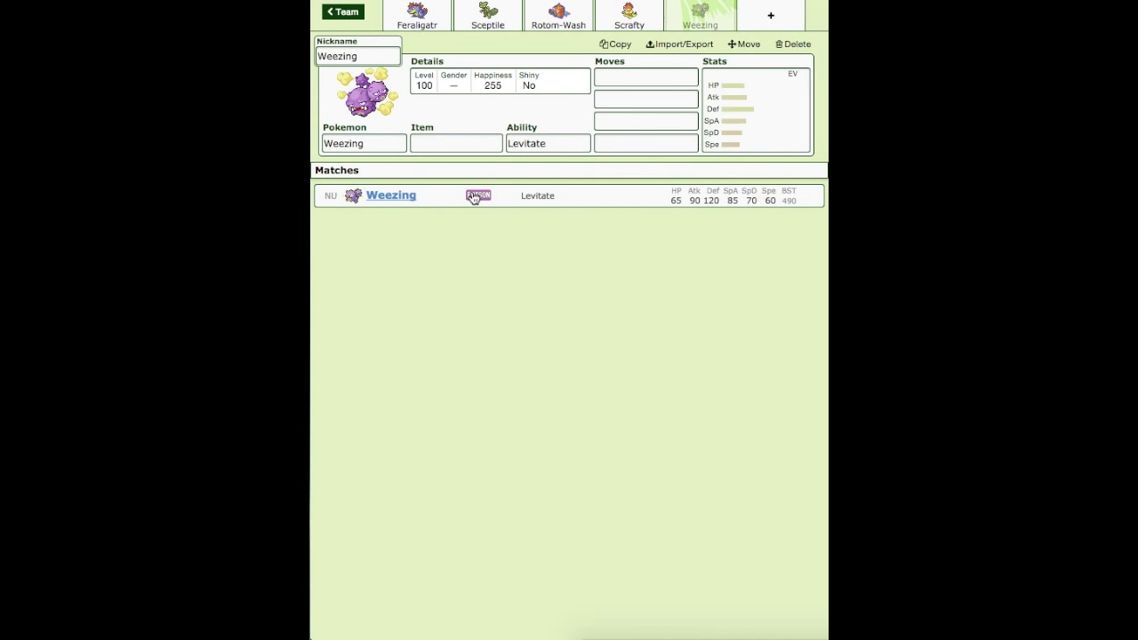
pyautogui.click(462, 142)
pyautogui.write('black')
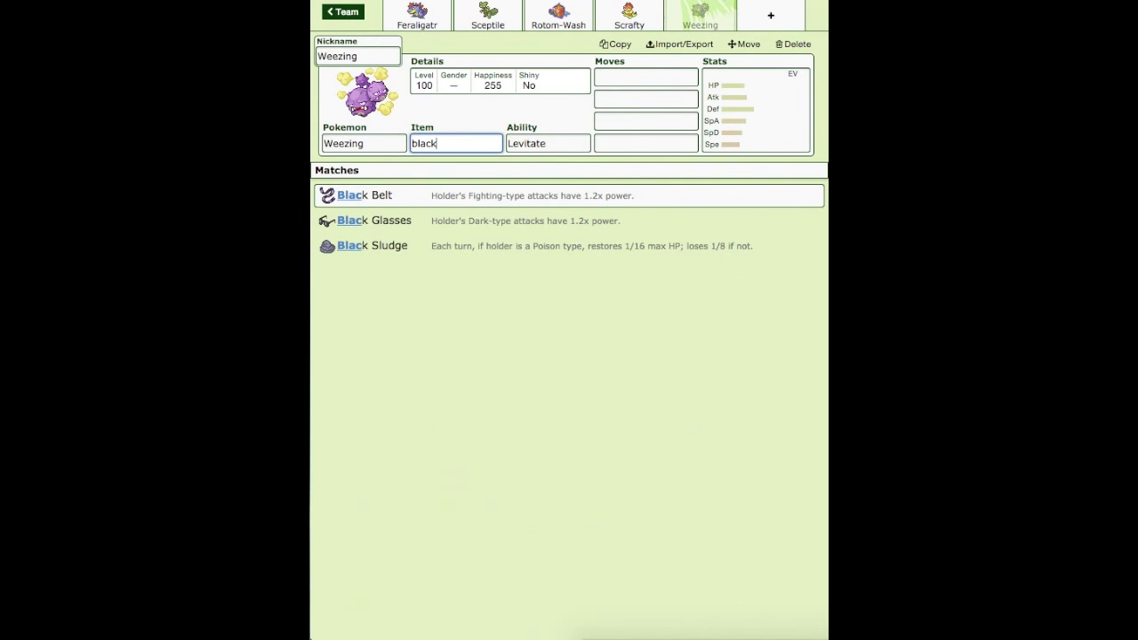
pyautogui.write(' sludge')
pyautogui.press('Return')
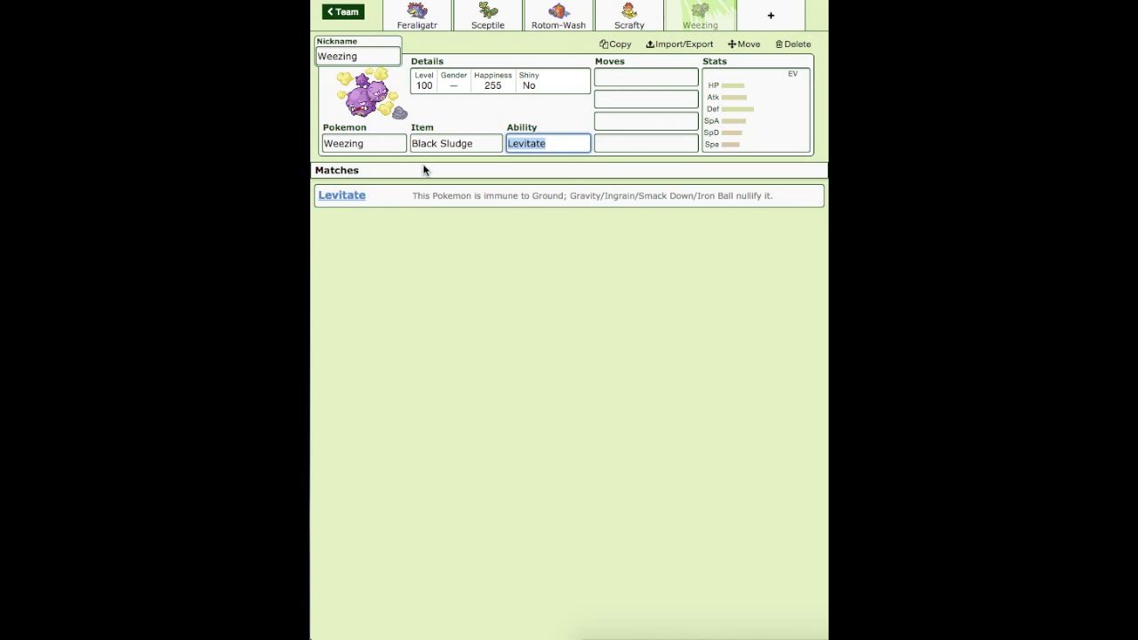
pyautogui.press('Return')
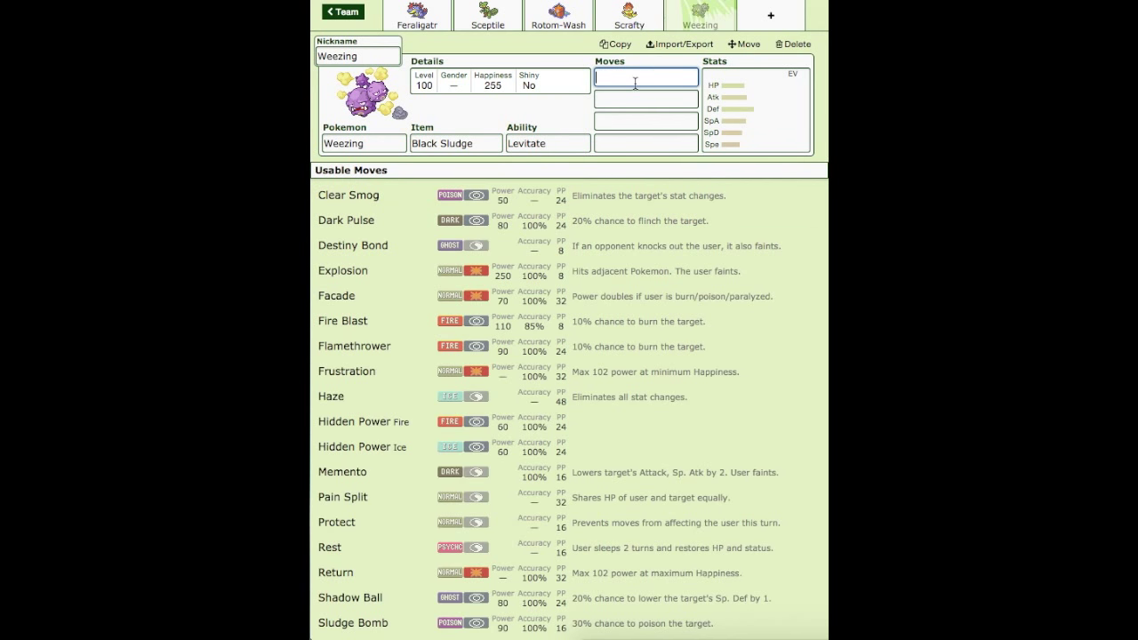
# Set Weezing's first two moves to Will-O-Wisp and Sludge Bomb
pyautogui.write('will')
pyautogui.press('Return')
pyautogui.write('sludge')
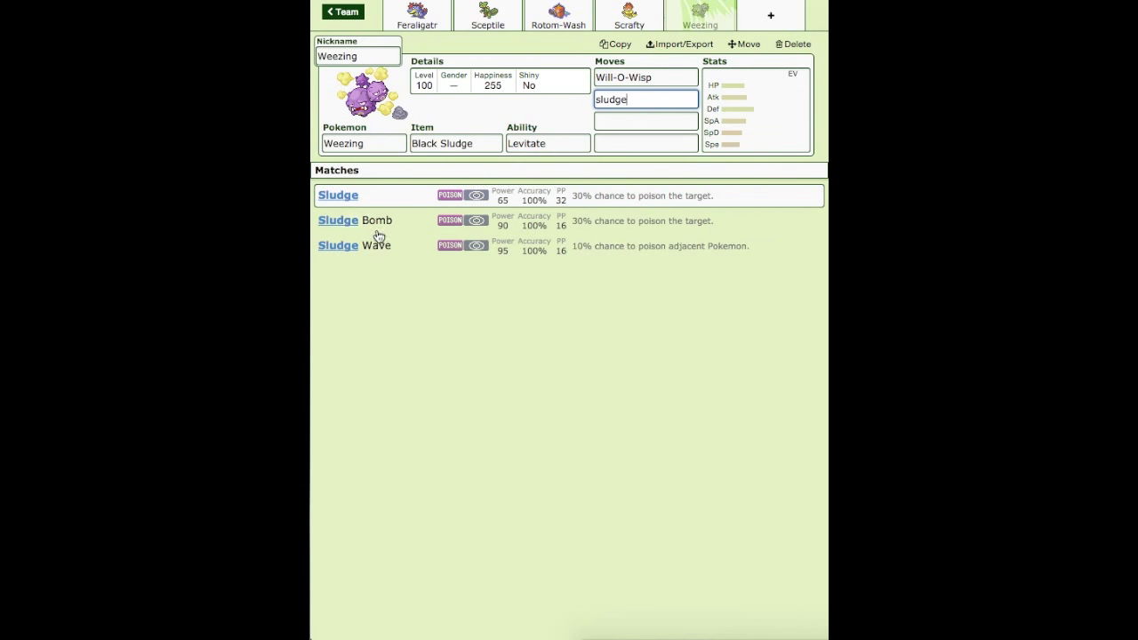
pyautogui.press('Return')
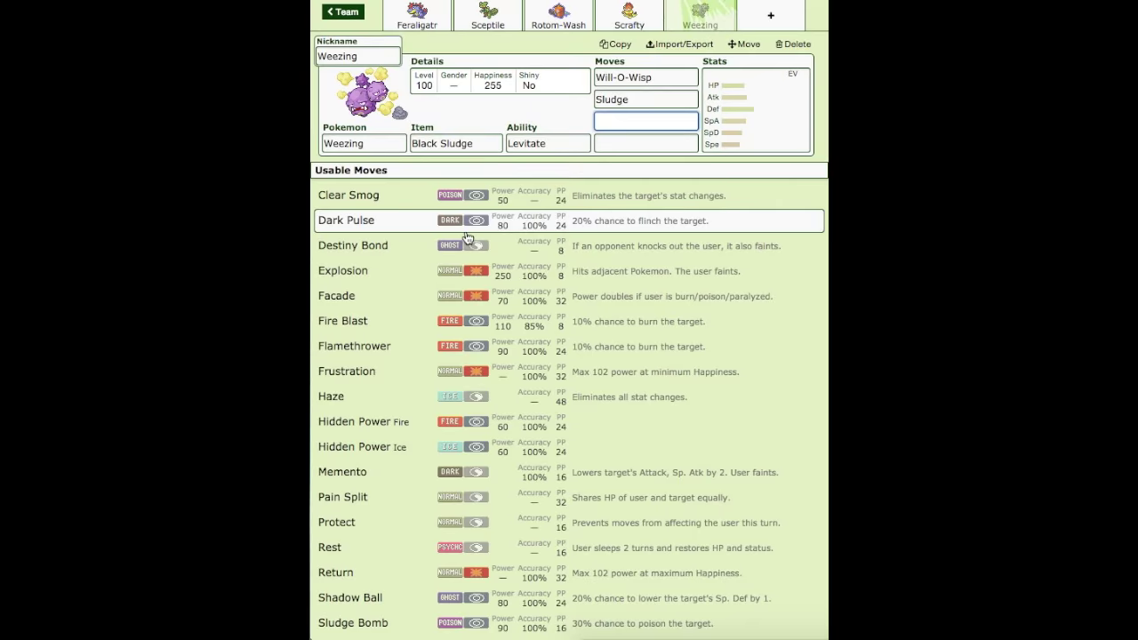
pyautogui.click(642, 103)
pyautogui.write('b')
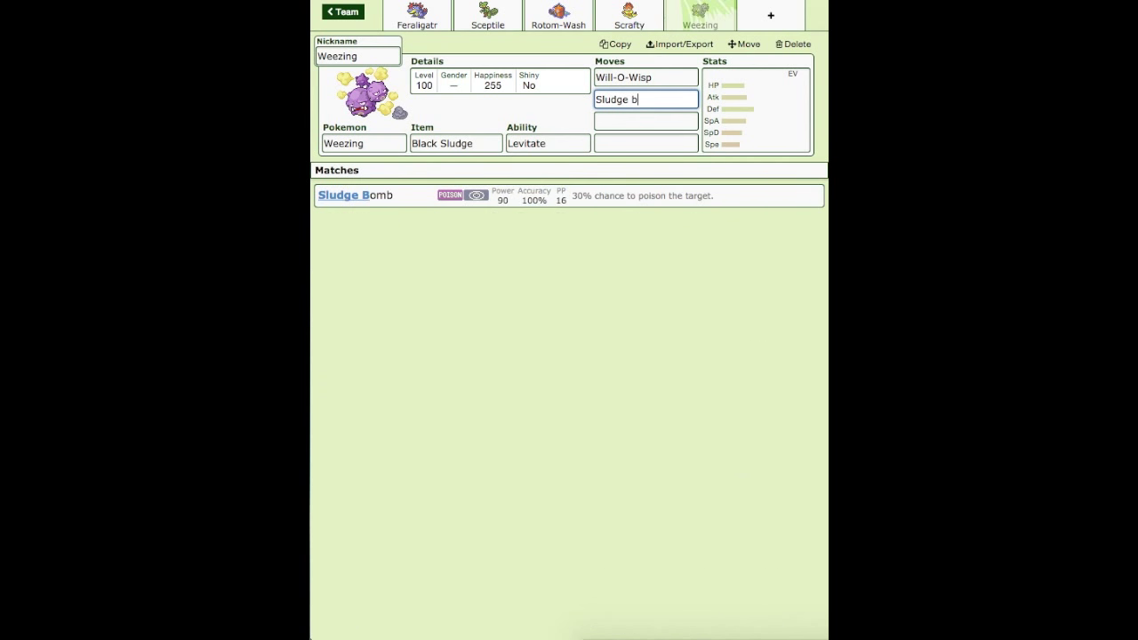
pyautogui.press('Return')
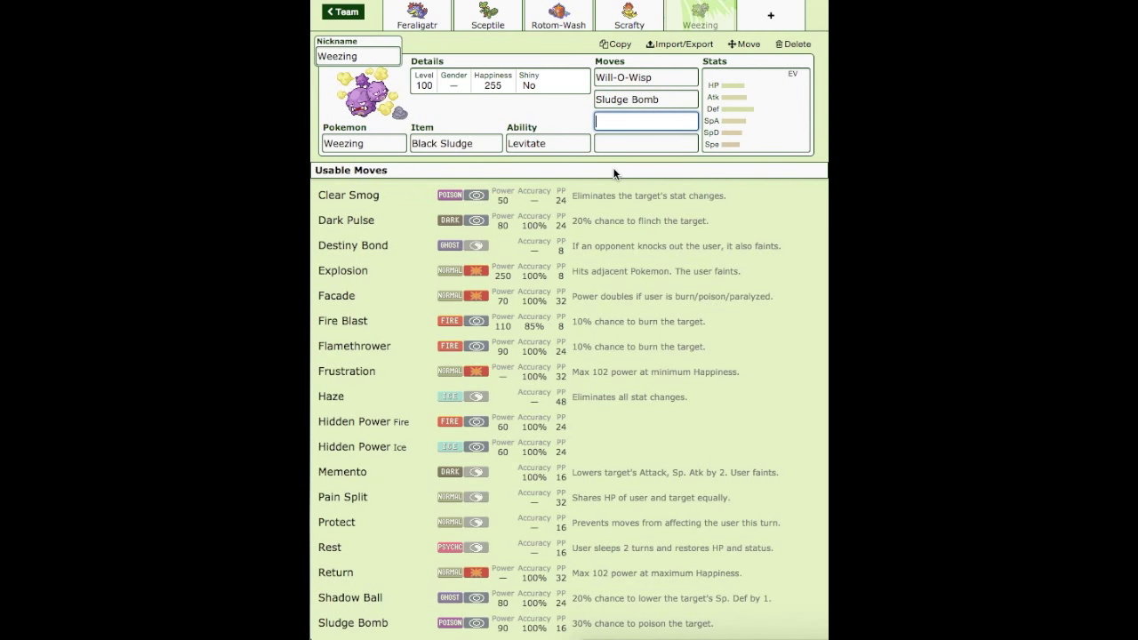
# Set Weezing's third and fourth moves to Toxic Spikes and Pain Split
pyautogui.write('toxic s')
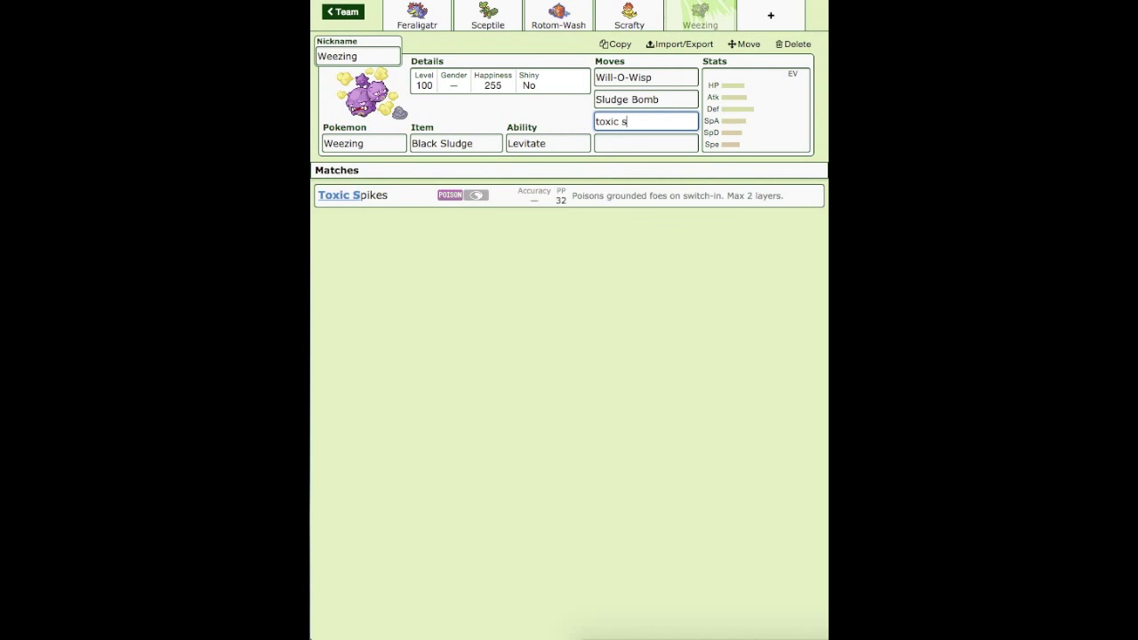
pyautogui.write('pikes')
pyautogui.click(575, 200)
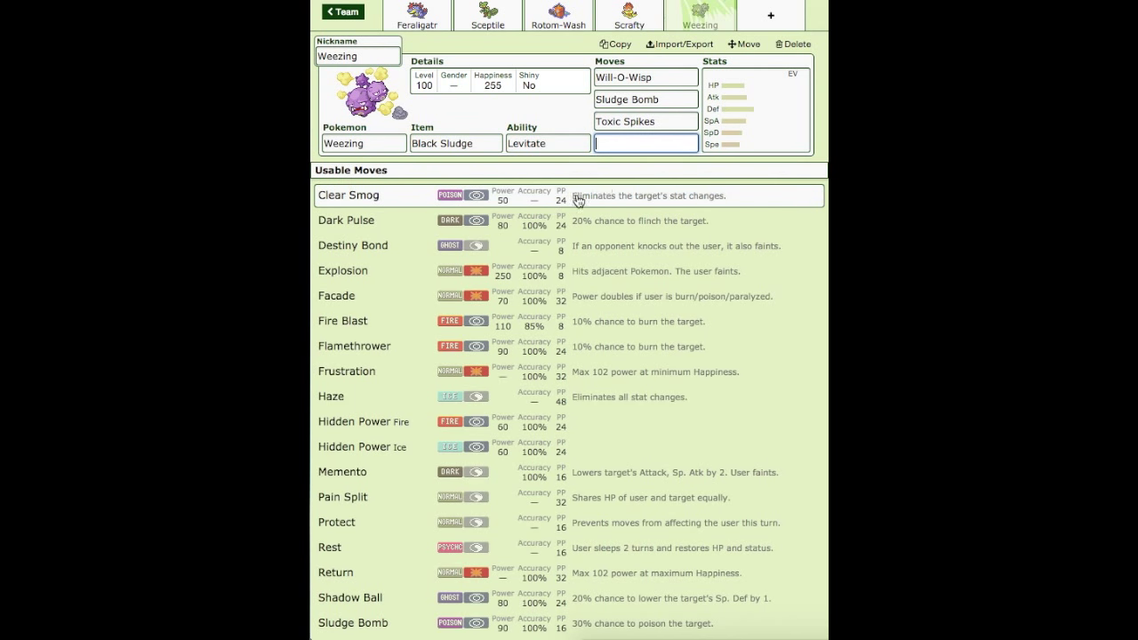
pyautogui.write('pain')
pyautogui.click(551, 206)
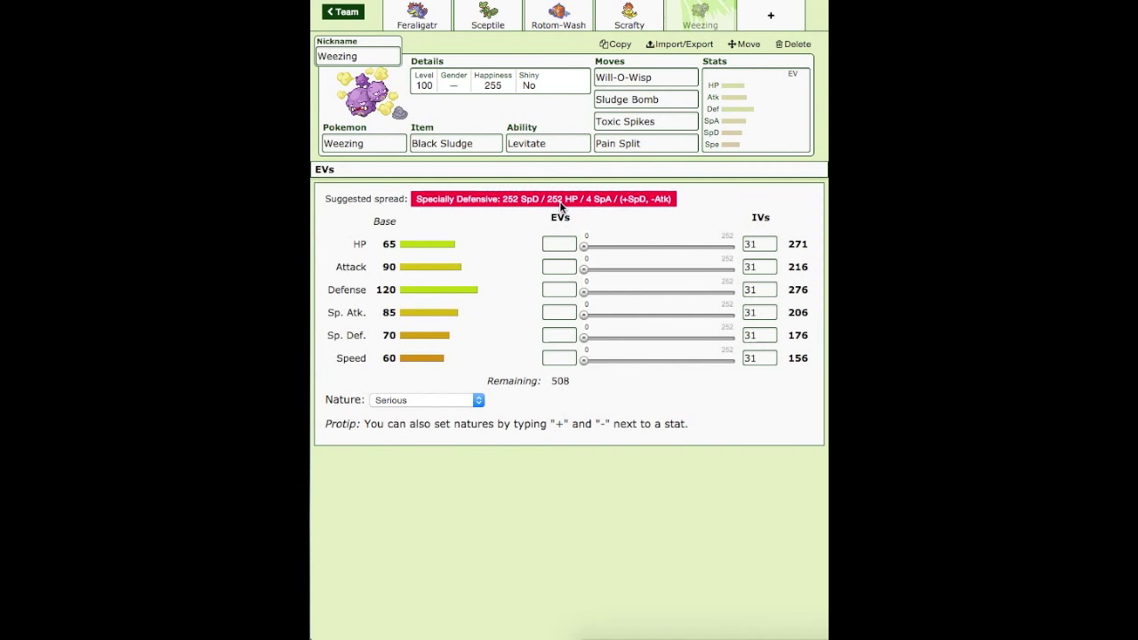
# Set Weezing's EVs to 252 HP, 252 Defense and 4 Sp. Atk., with a Bold (+Def, -Atk) nature
pyautogui.write('252')
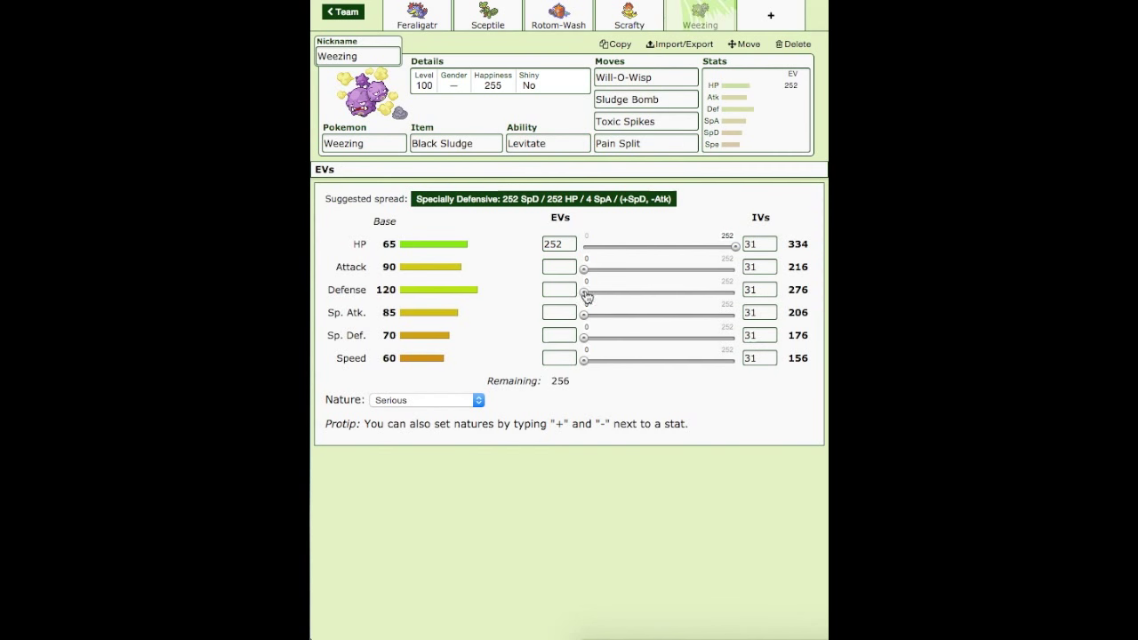
pyautogui.moveTo(586, 297); pyautogui.dragTo(738, 293)
pyautogui.click(586, 315)
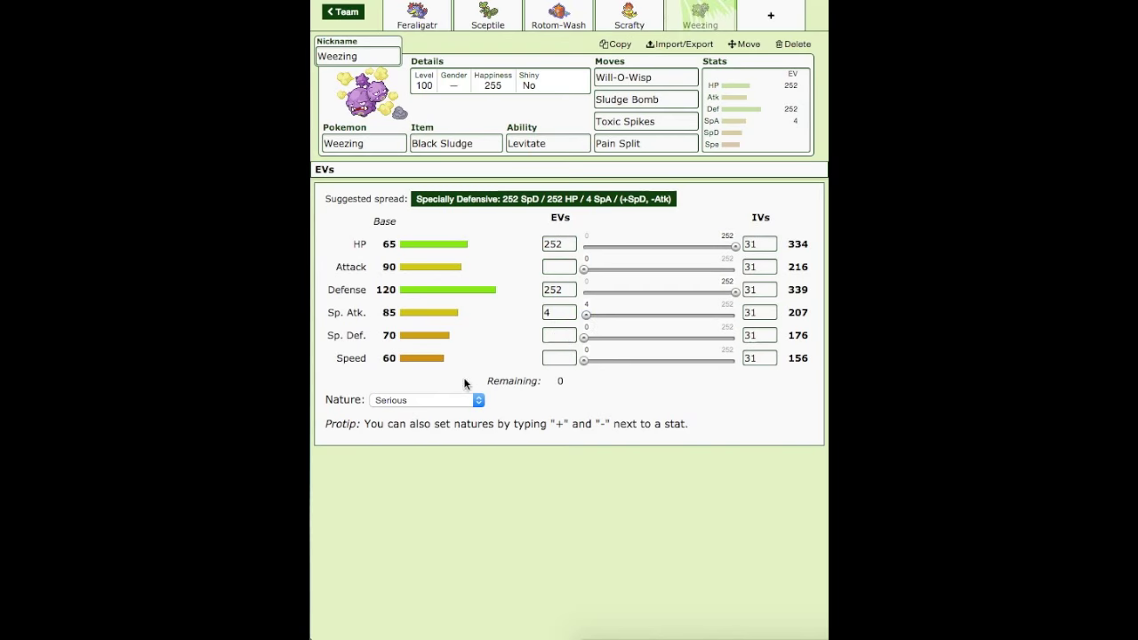
pyautogui.click(455, 401)
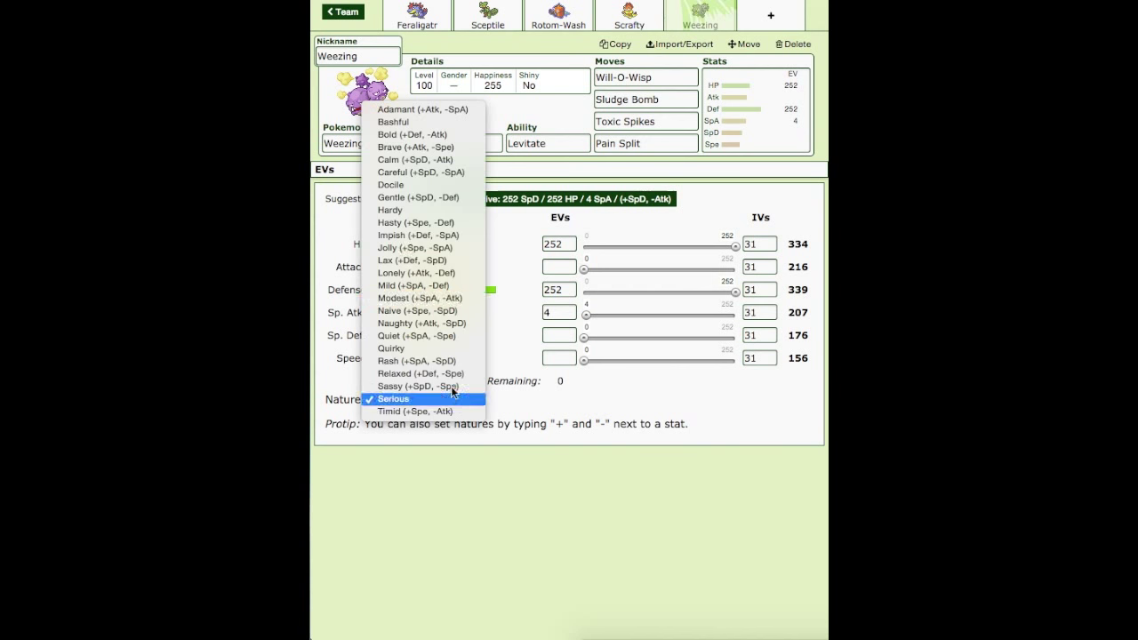
pyautogui.click(431, 135)
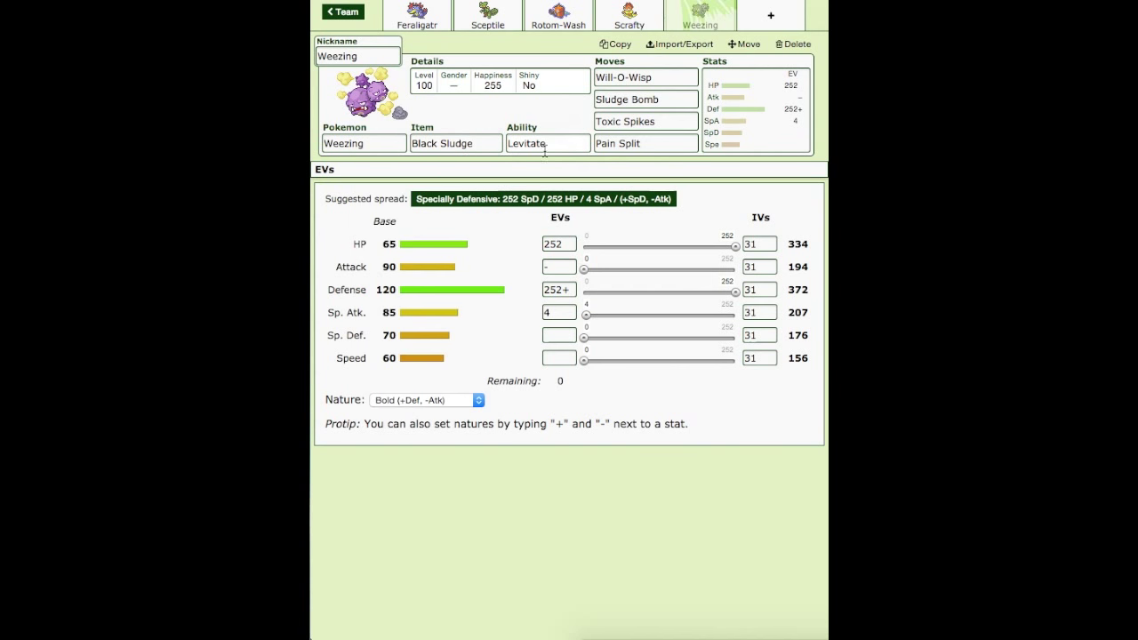
# Add Pikachu as the sixth team member
pyautogui.click(769, 18)
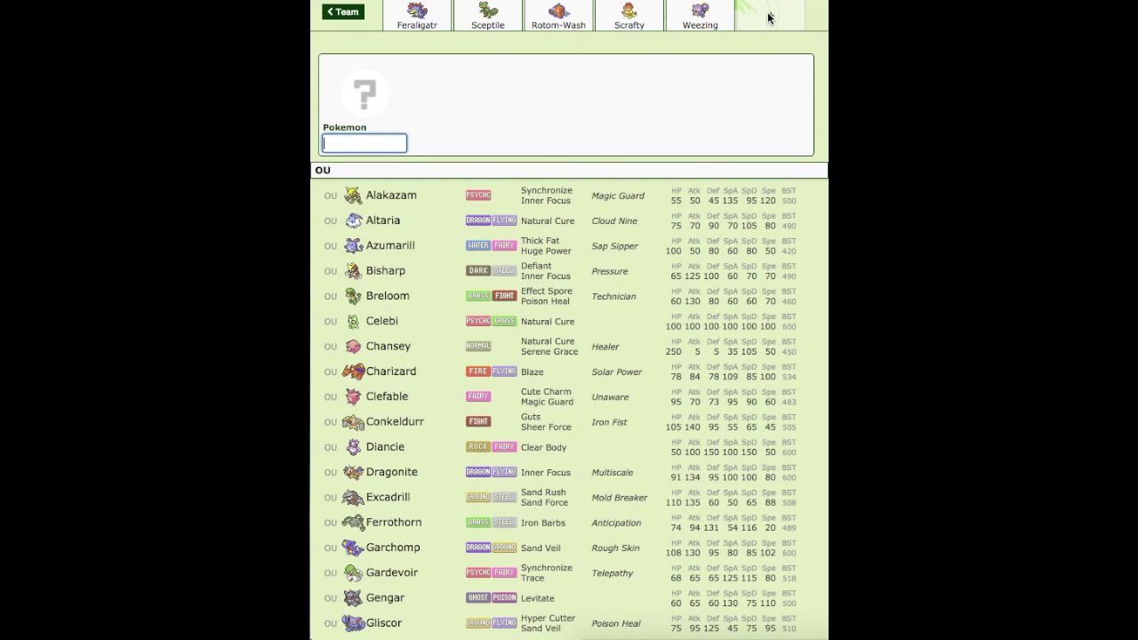
pyautogui.write('pika')
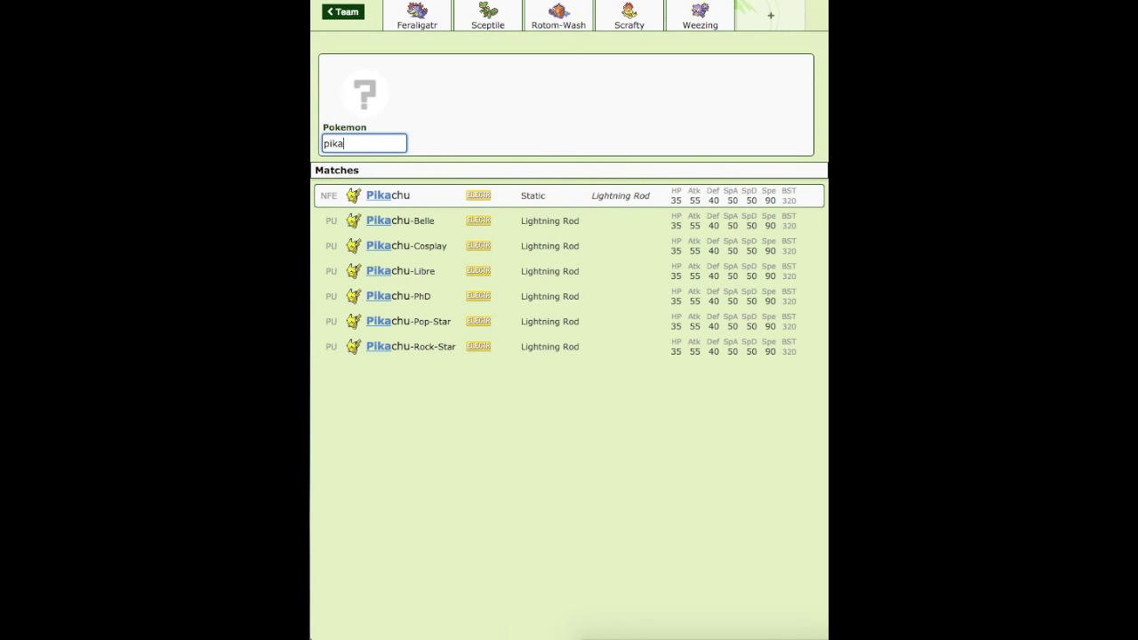
pyautogui.write('chu')
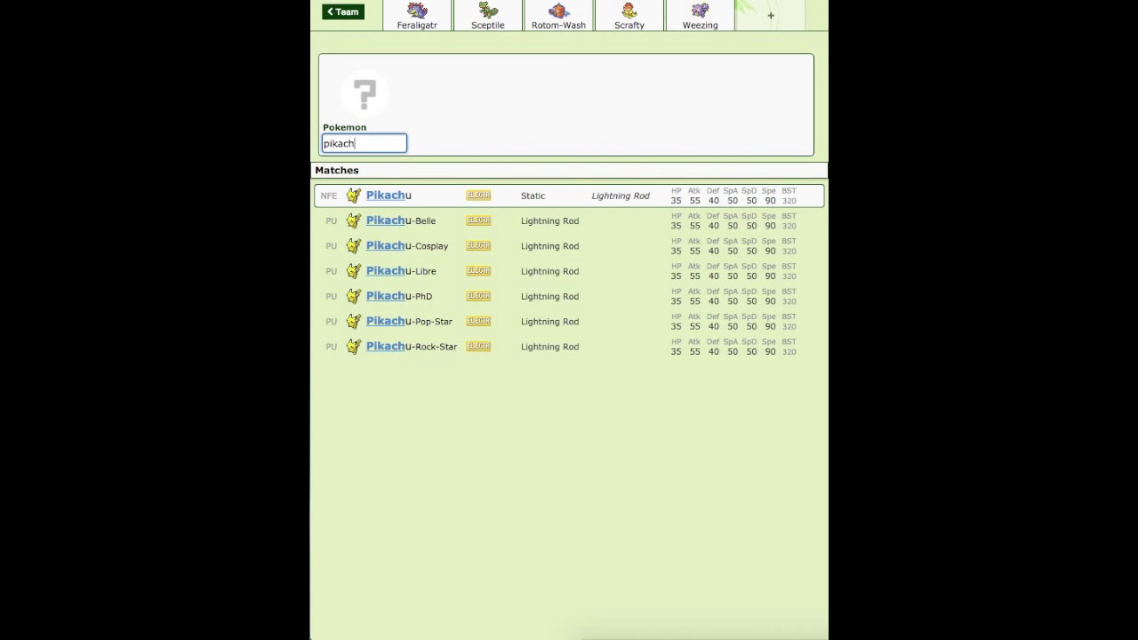
pyautogui.click(385, 197)
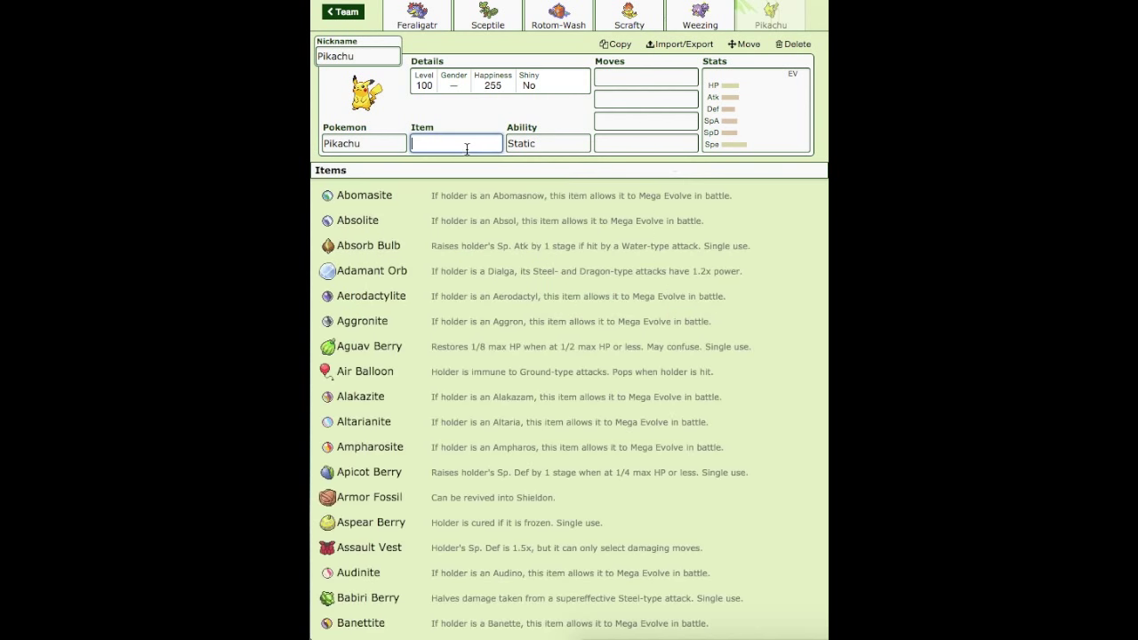
# Give Pikachu the Light Ball item and the Static ability
pyautogui.write('lgh')
pyautogui.press('BackSpace')
pyautogui.press('BackSpace')
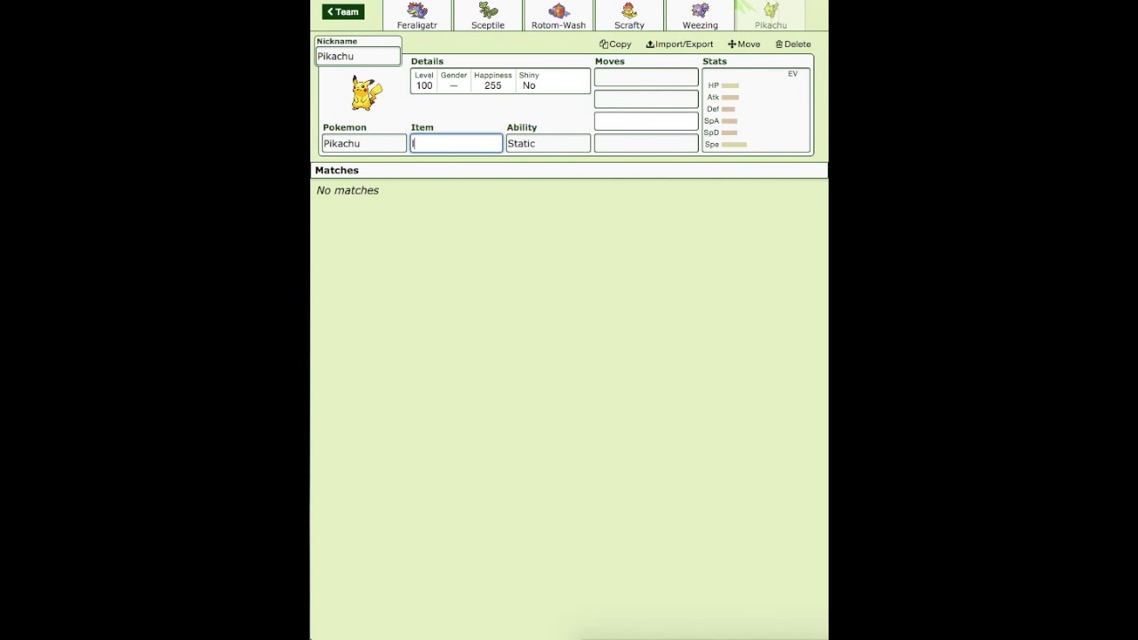
pyautogui.write('ight')
pyautogui.click(365, 197)
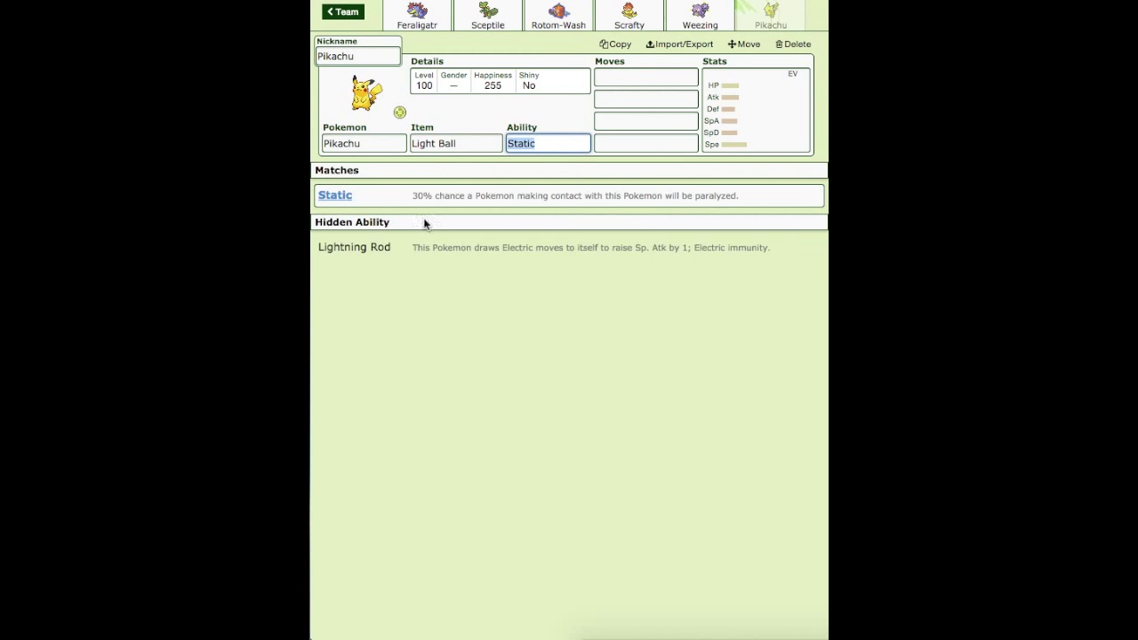
pyautogui.click(441, 251)
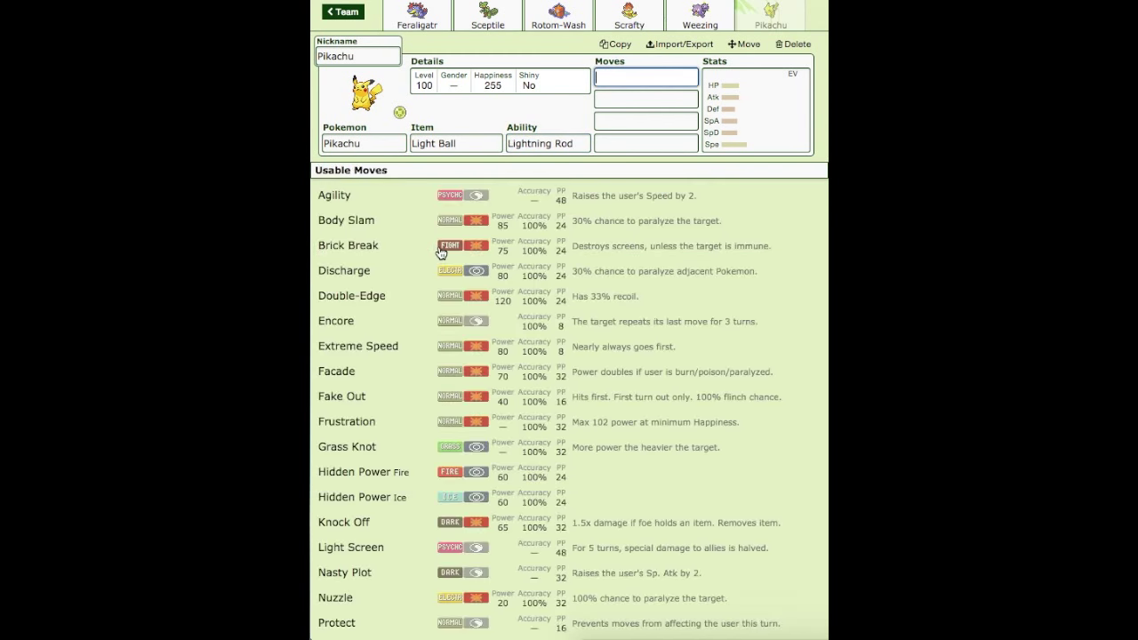
pyautogui.click(551, 143)
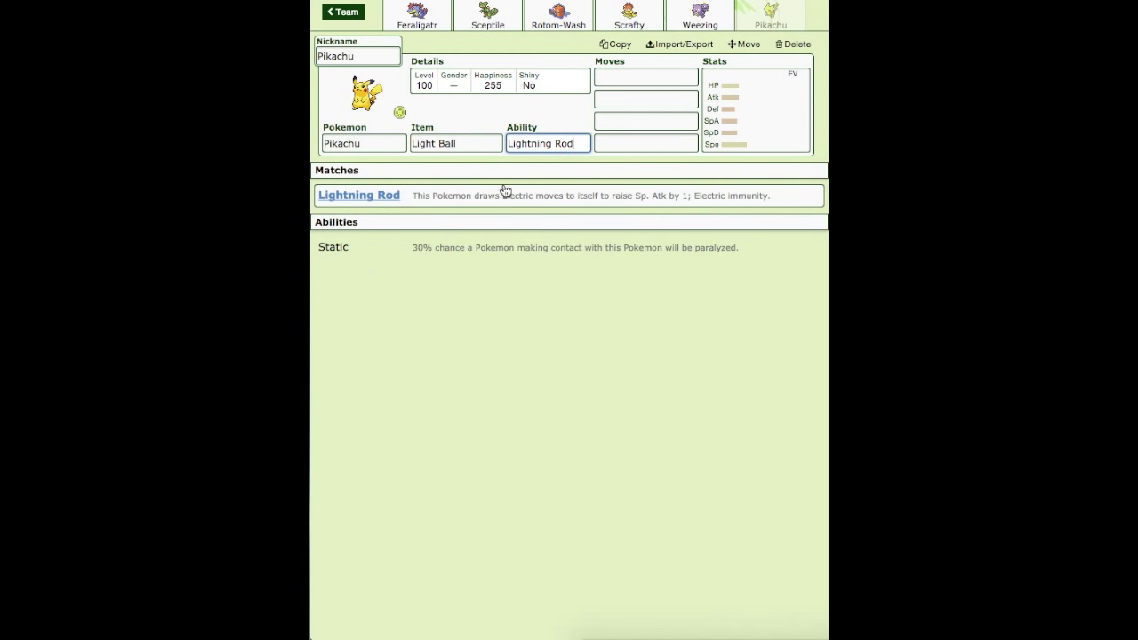
pyautogui.click(465, 247)
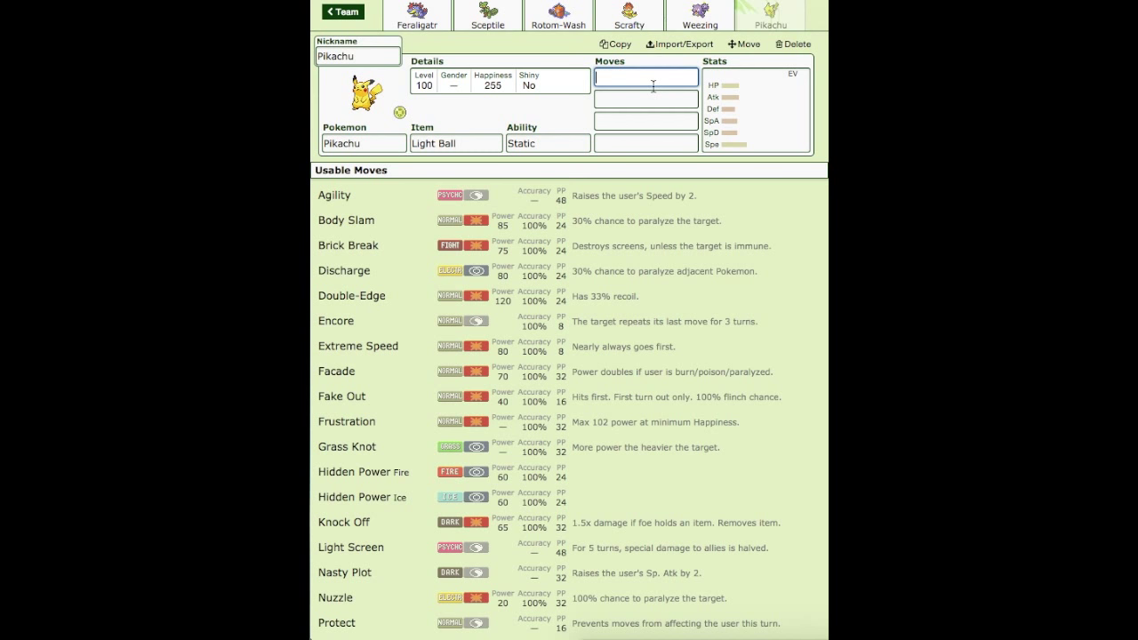
# Set Pikachu's first two moves to Volt Switch and Grass Knot
pyautogui.write('volt')
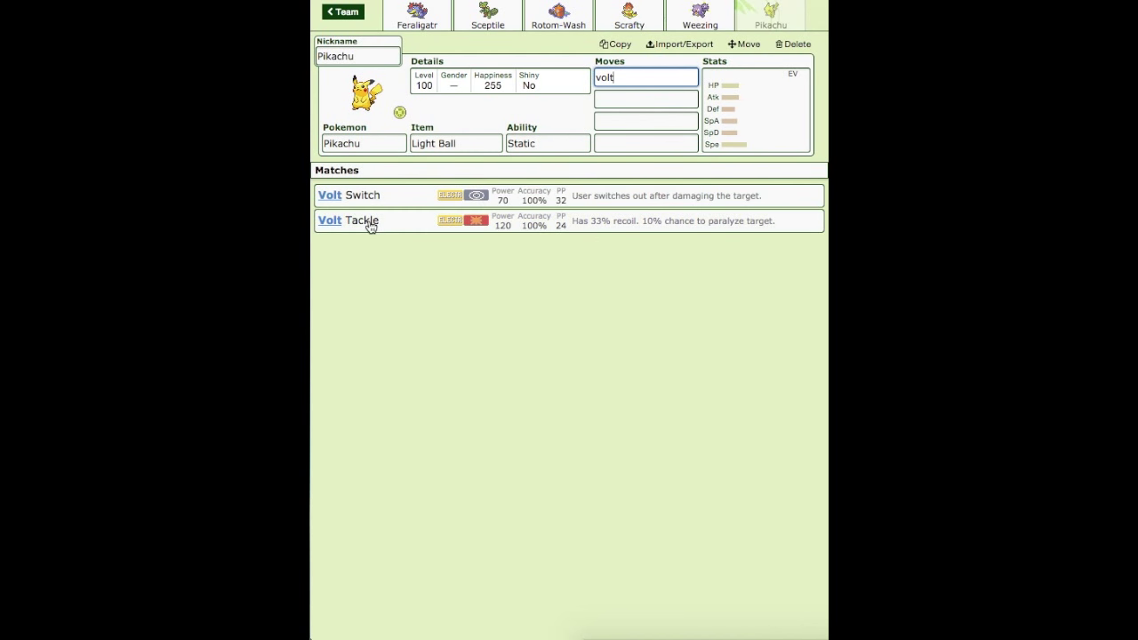
pyautogui.click(378, 201)
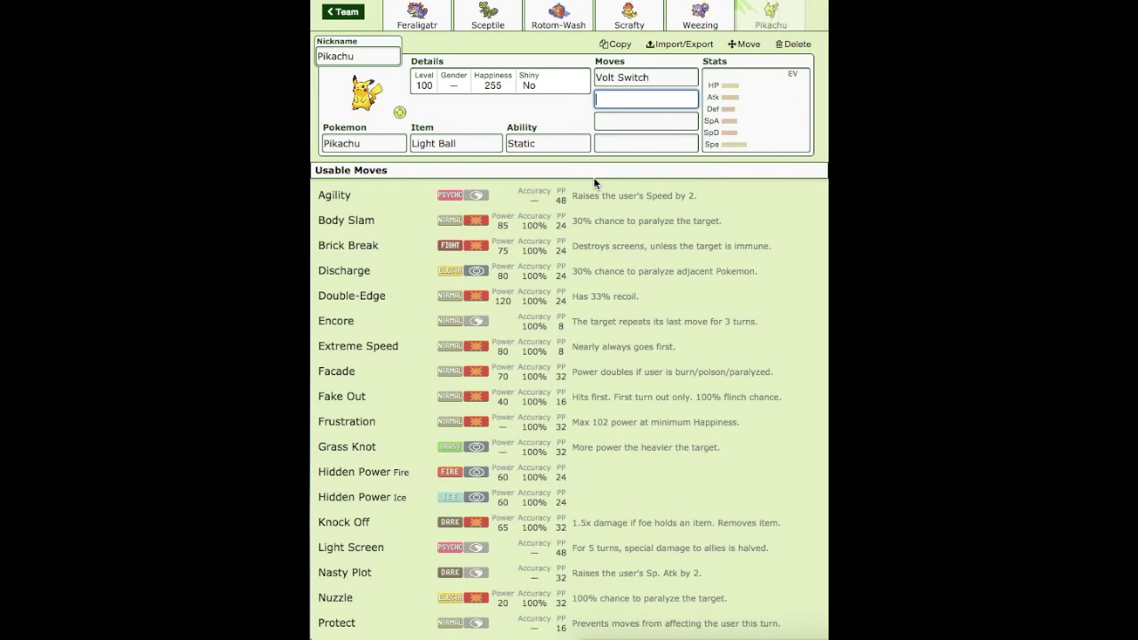
pyautogui.write('grass kn')
pyautogui.press('Return')
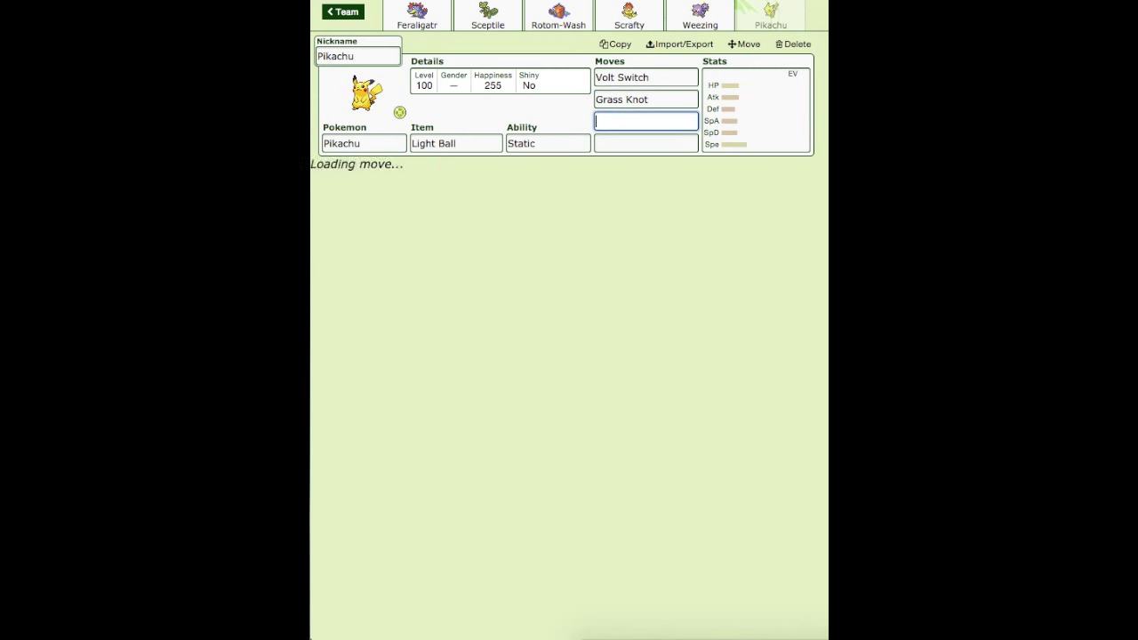
# Set Pikachu's third and fourth moves to Protect and Thunderbolt
pyautogui.write('protect')
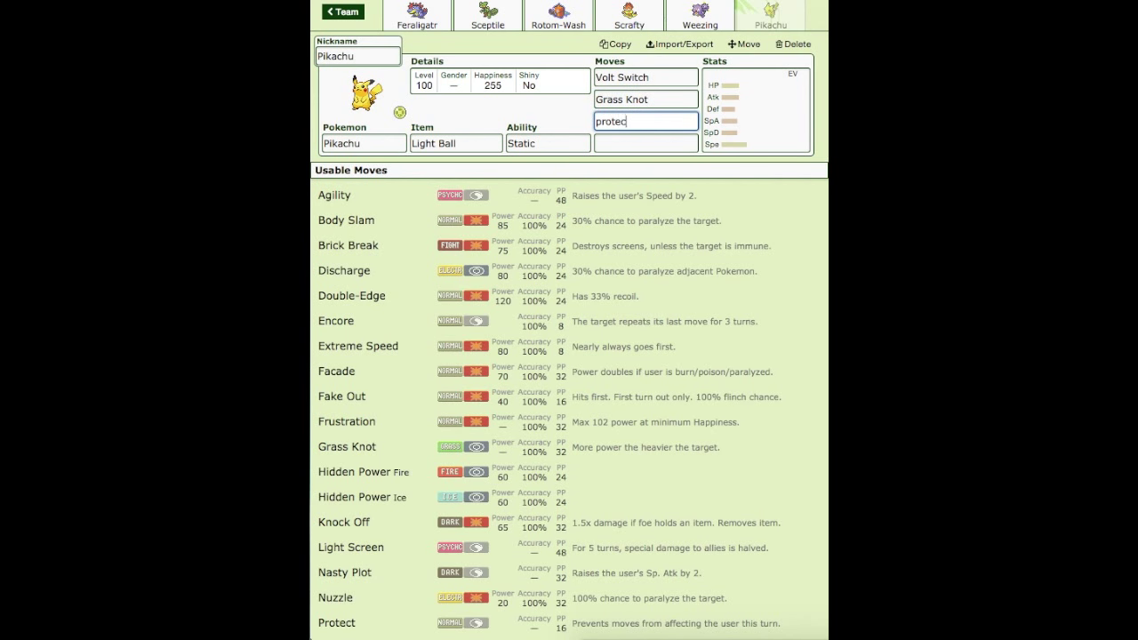
pyautogui.press('Return')
pyautogui.write('thunderbolt')
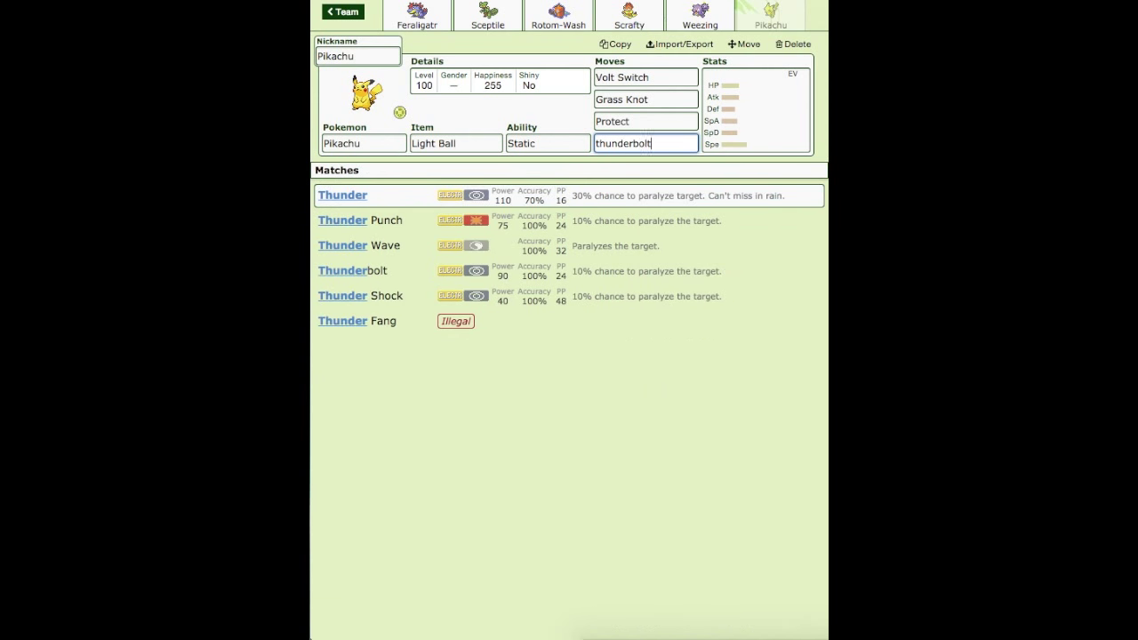
pyautogui.press('Return')
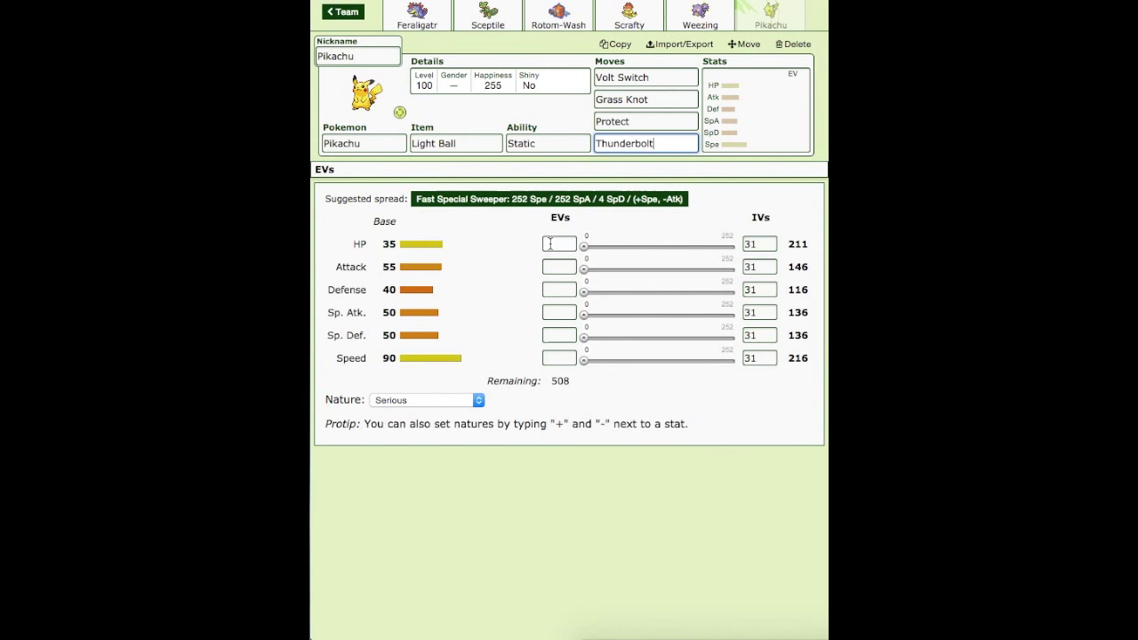
# Apply Pikachu's suggested Fast Special Sweeper spread, but put the 4 Sp. Def. EVs into Defense instead
pyautogui.click(581, 199)
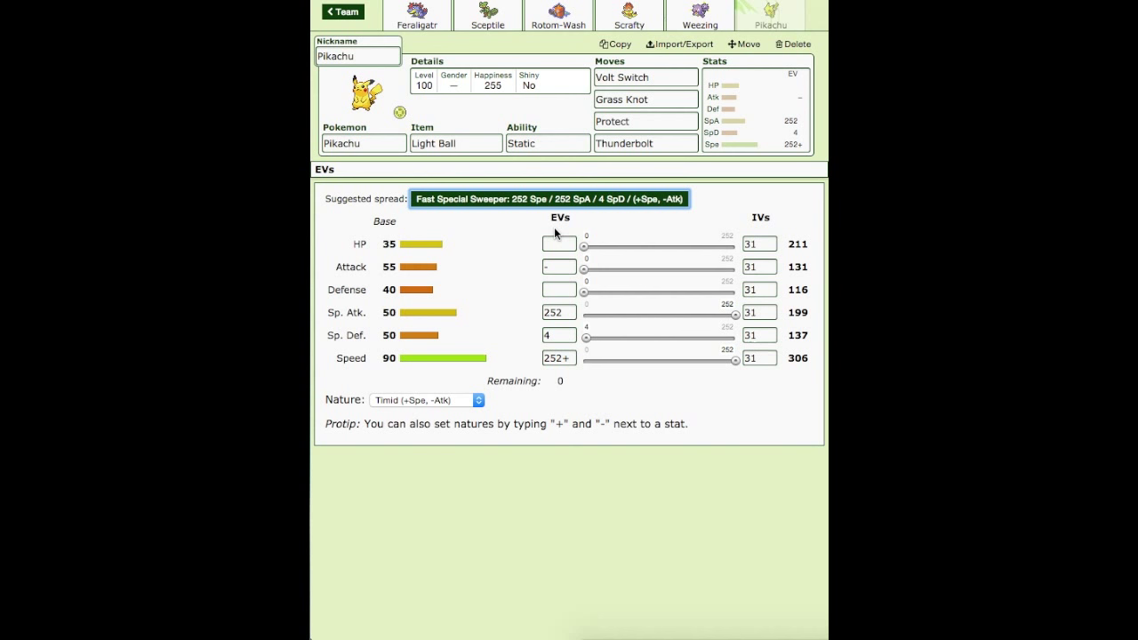
pyautogui.click(756, 117)
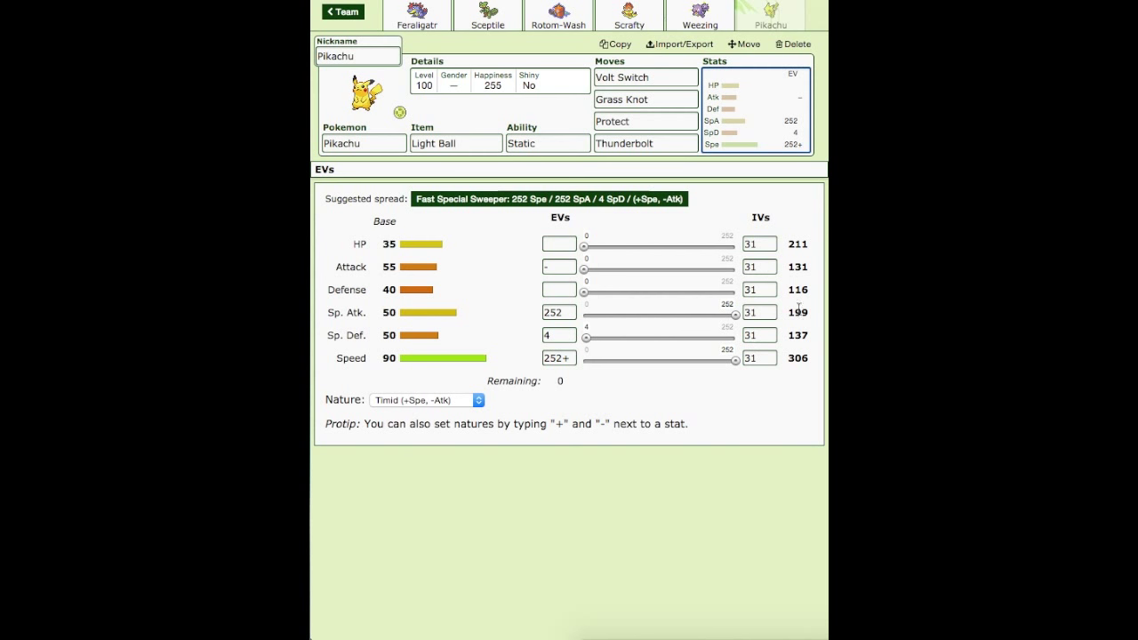
pyautogui.moveTo(584, 337); pyautogui.dragTo(580, 338)
pyautogui.moveTo(584, 292); pyautogui.dragTo(612, 308)
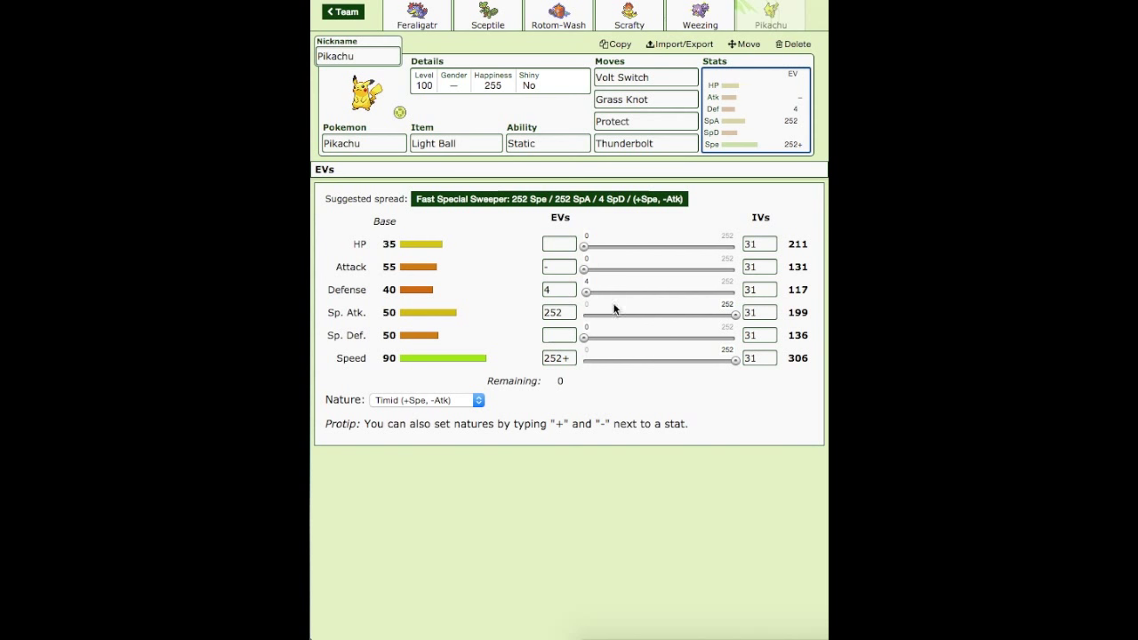